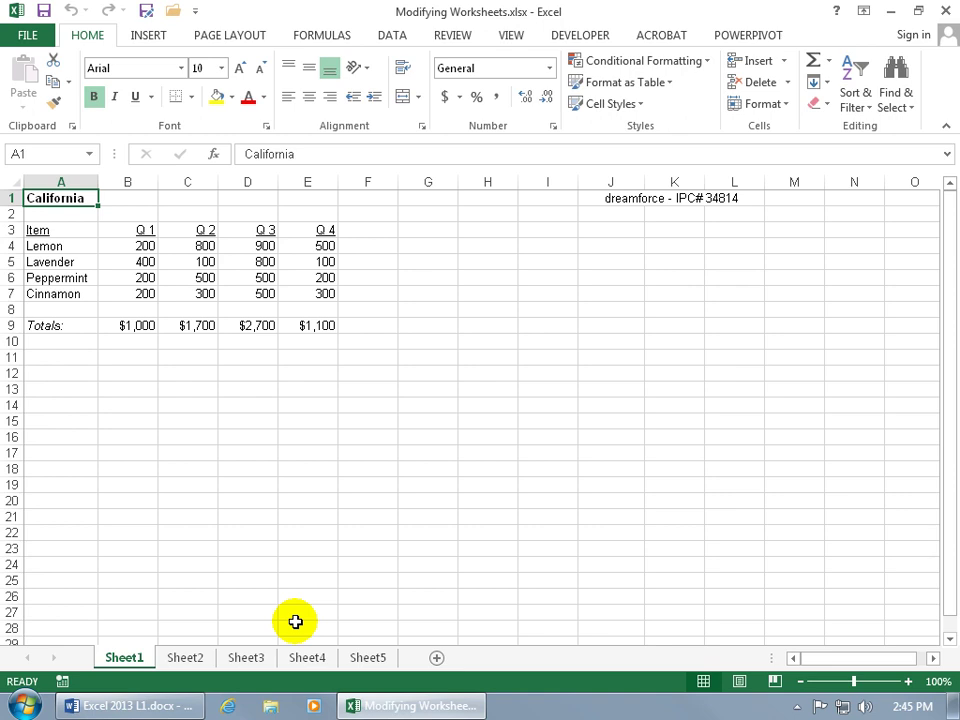
Step: Look through the contents of Sheet2, Sheet3, Sheet4 and Sheet5 in turn
{"action": "left_click", "coordinate": [188, 659]}
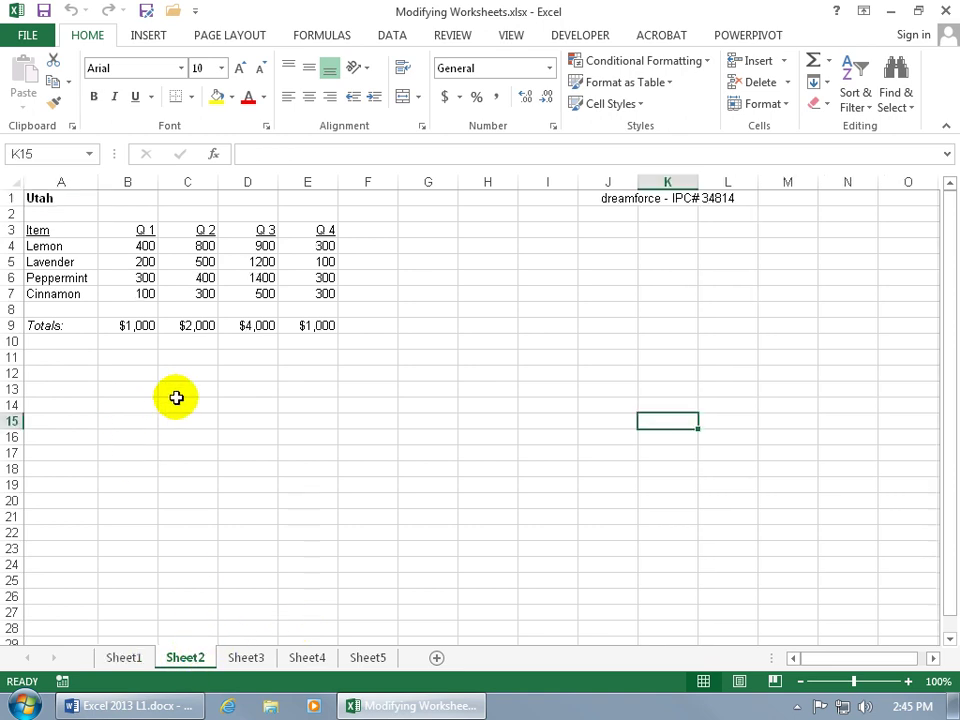
{"action": "left_click", "coordinate": [252, 657]}
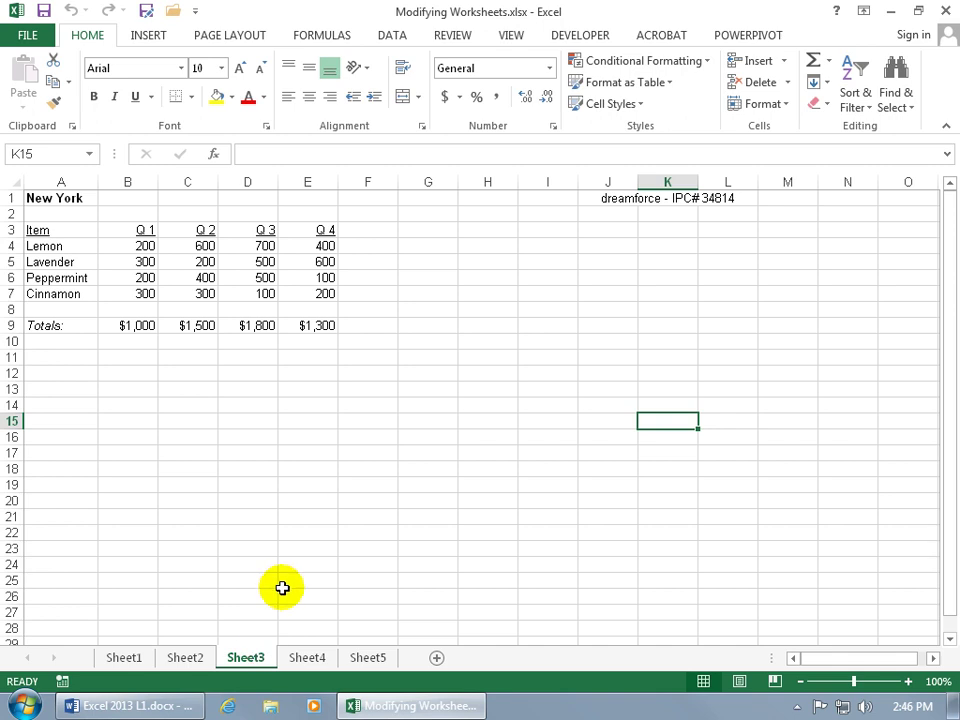
{"action": "left_click", "coordinate": [308, 658]}
{"action": "left_click", "coordinate": [364, 659]}
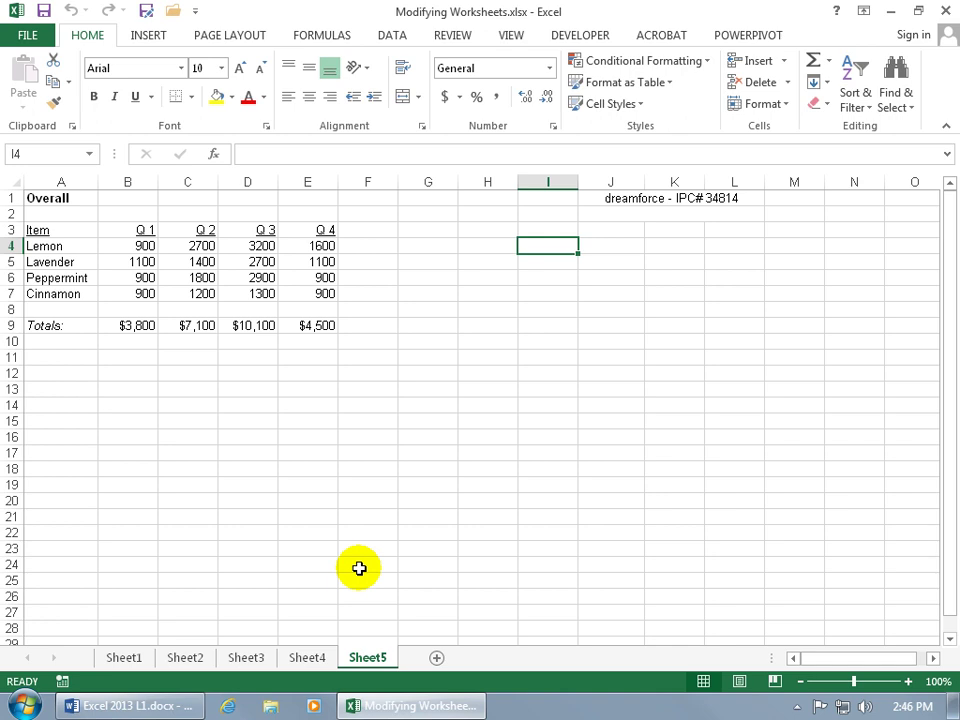
Step: Rename Sheet1 as California
{"action": "left_click", "coordinate": [140, 660]}
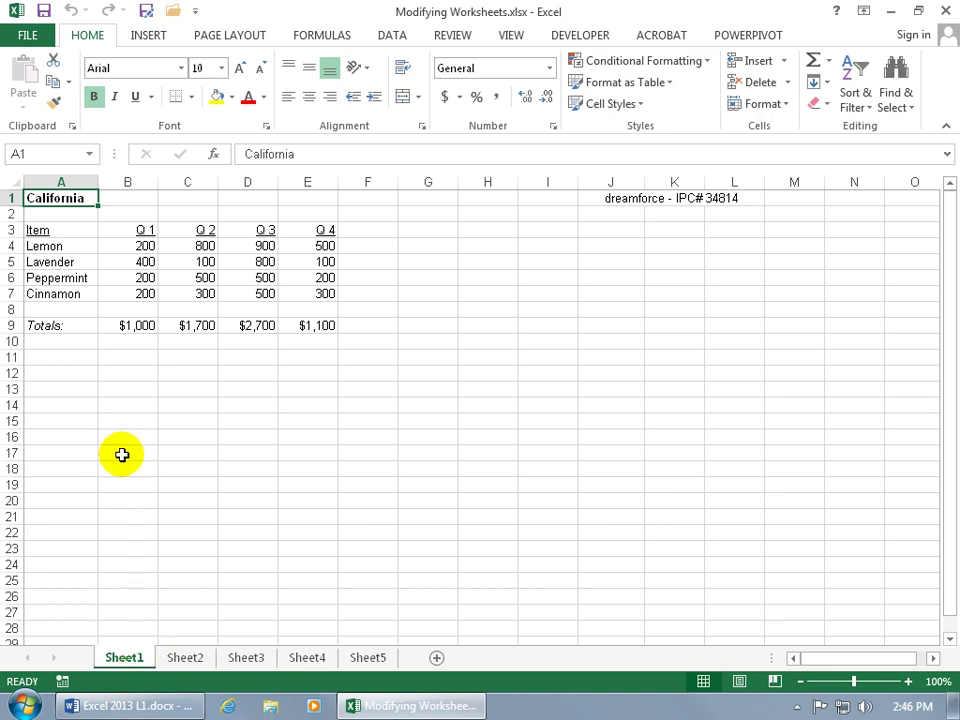
{"action": "right_click", "coordinate": [129, 664]}
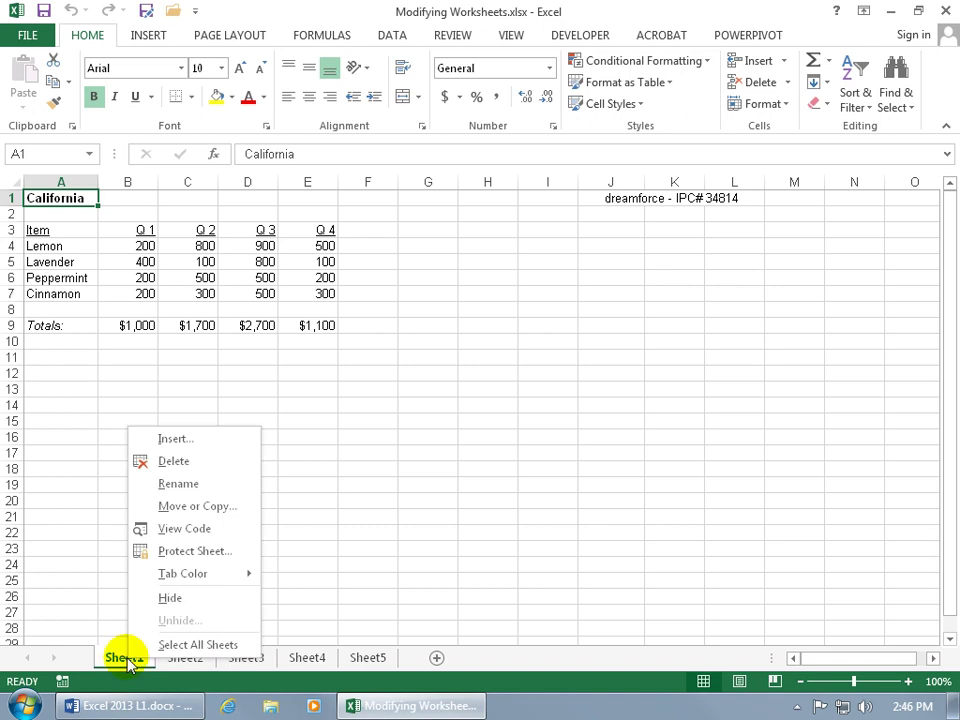
{"action": "left_click", "coordinate": [178, 484]}
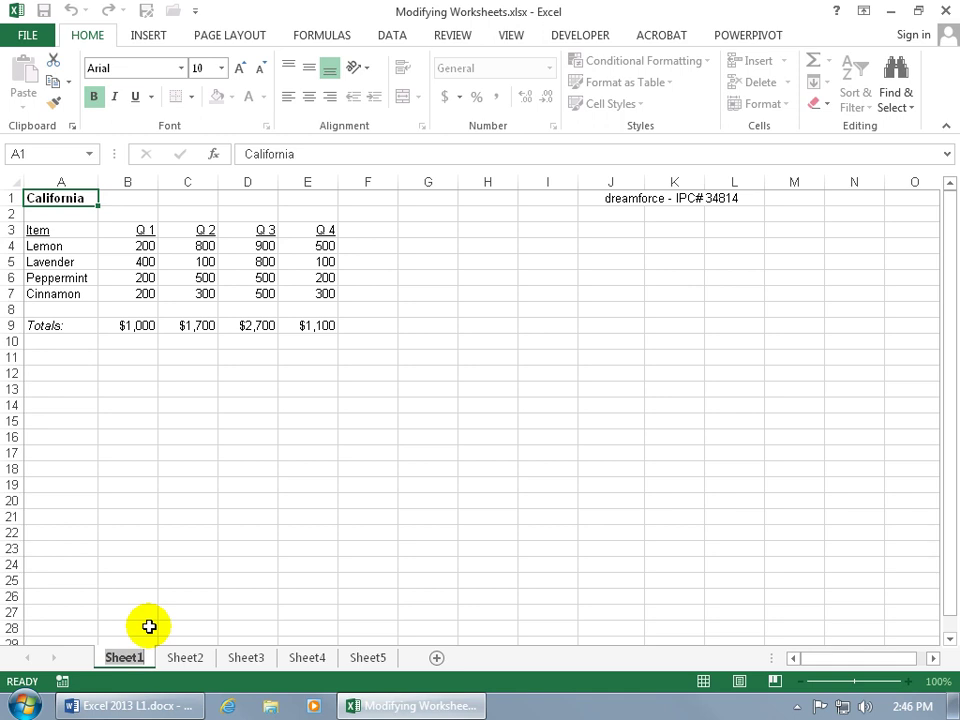
{"action": "type", "text": "California"}
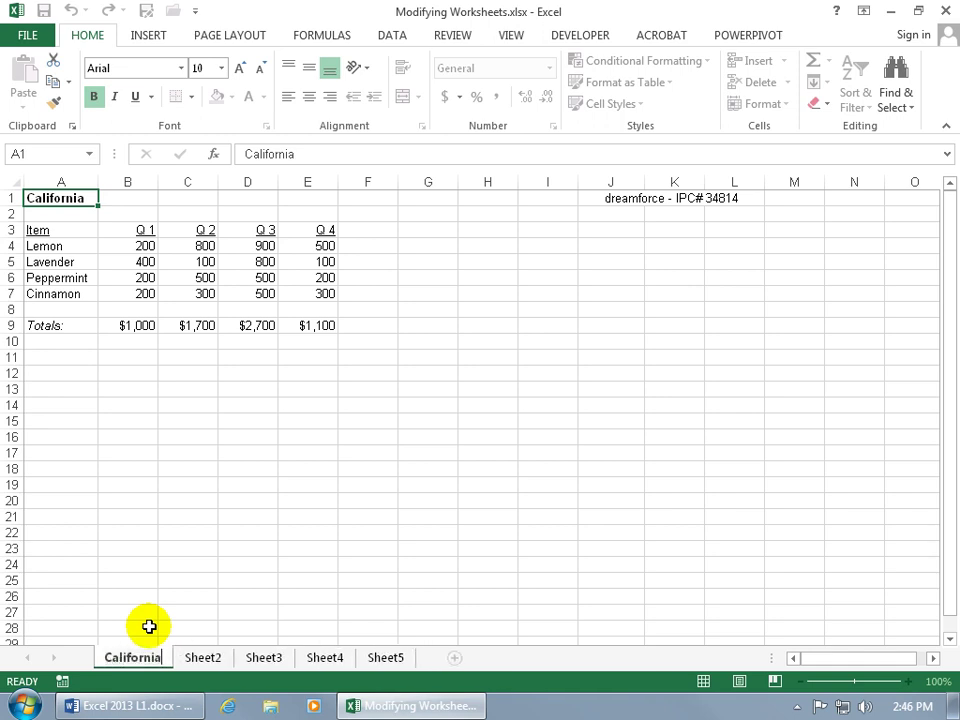
{"action": "key", "text": "Return"}
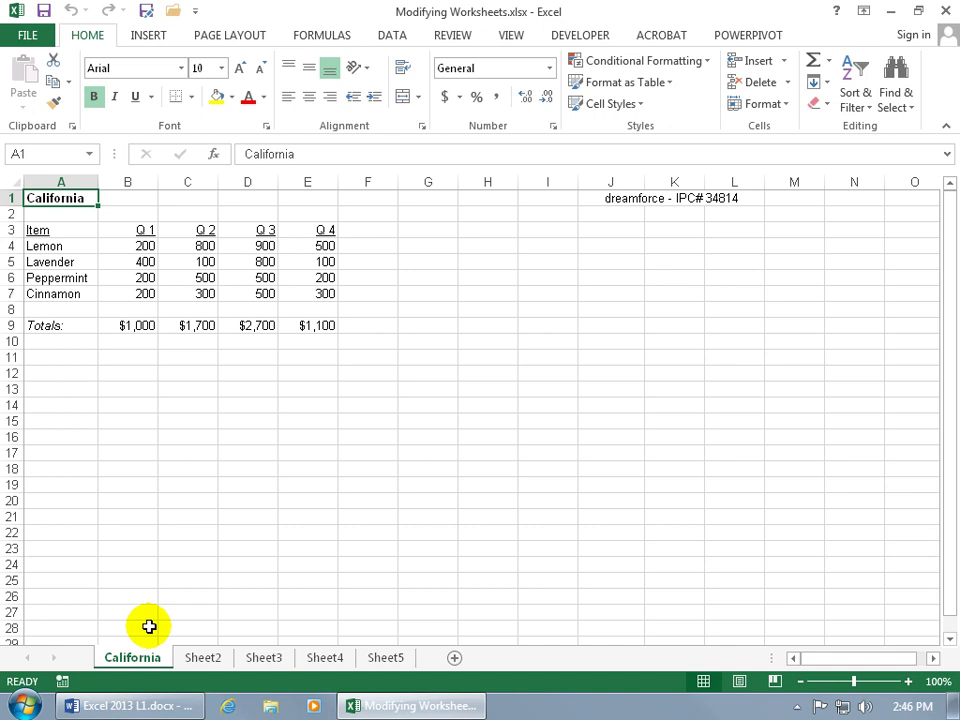
Step: Rename Sheet2 as Utah and Sheet3 as New York
{"action": "double_click", "coordinate": [219, 664]}
{"action": "type", "text": "Utah"}
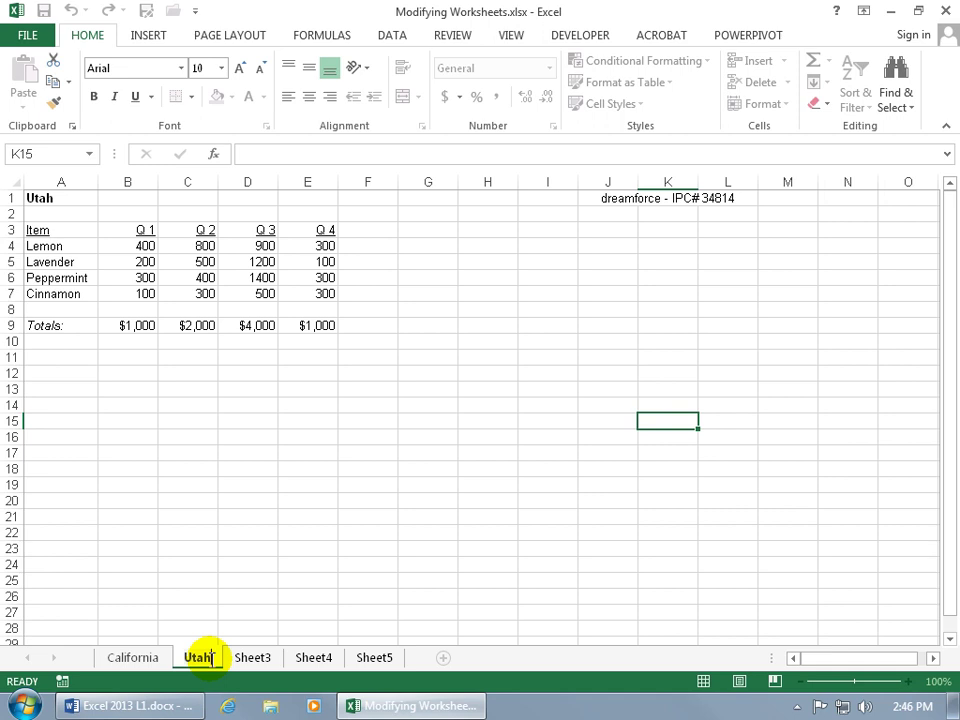
{"action": "left_click", "coordinate": [256, 658]}
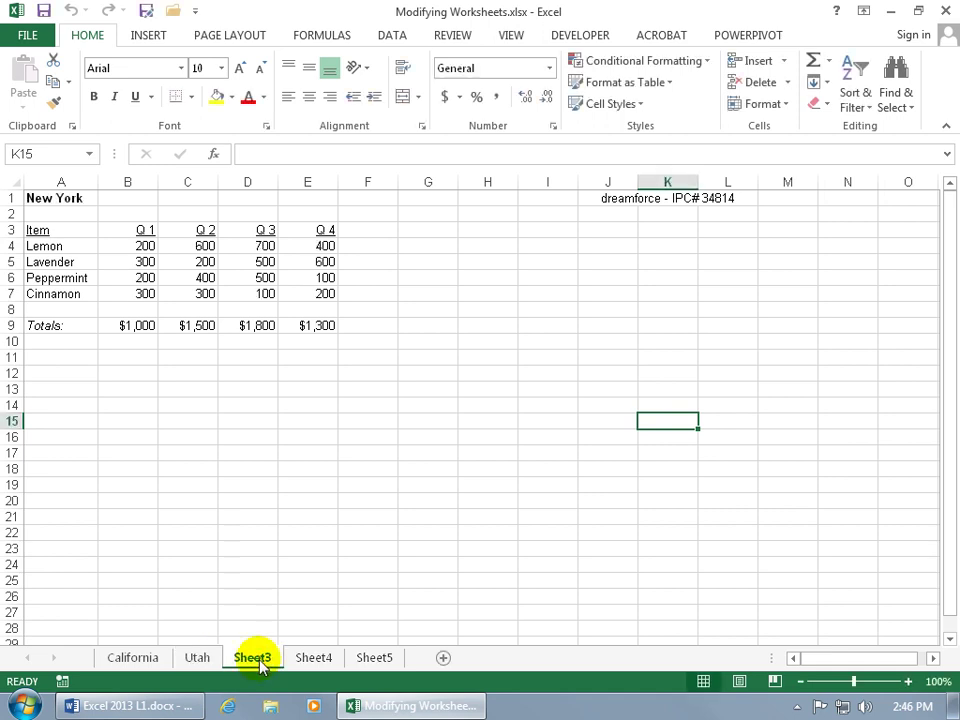
{"action": "double_click", "coordinate": [256, 658]}
{"action": "type", "text": "New York"}
{"action": "key", "text": "Return"}
Step: Rename Sheet4 as Arizona and Sheet5 as Summary
{"action": "left_click", "coordinate": [328, 658]}
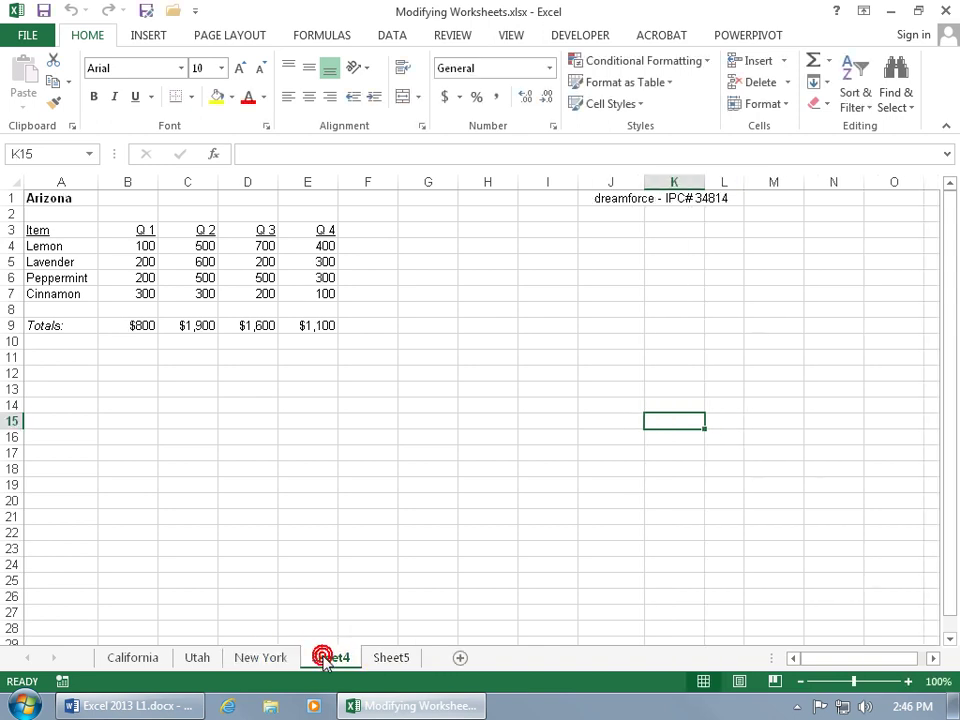
{"action": "double_click", "coordinate": [328, 658]}
{"action": "type", "text": "Arizona"}
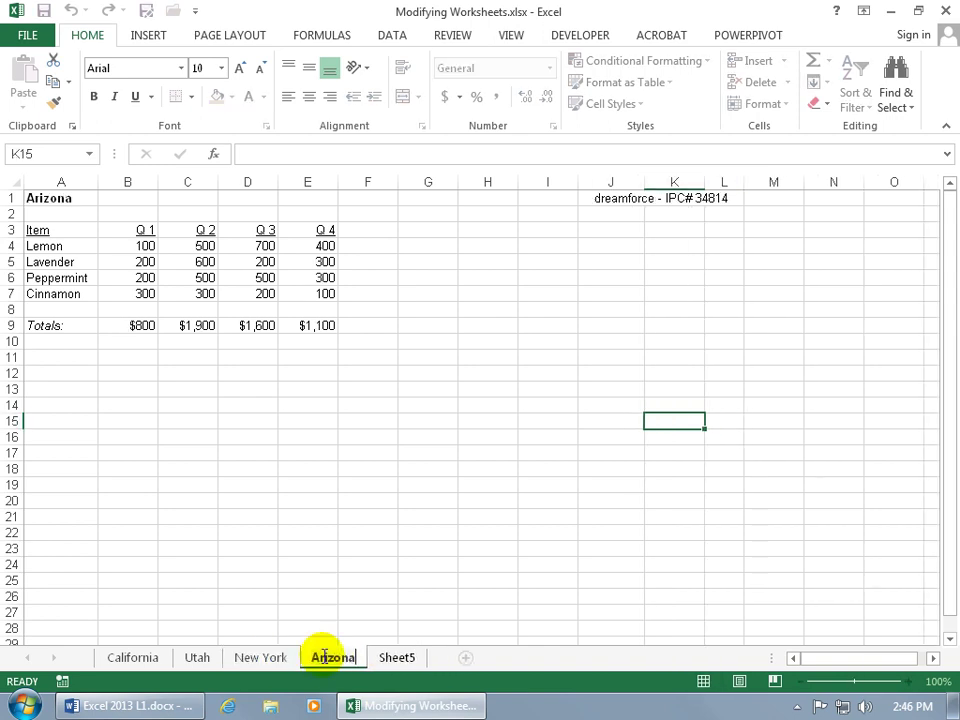
{"action": "left_click", "coordinate": [386, 658]}
{"action": "double_click", "coordinate": [400, 658]}
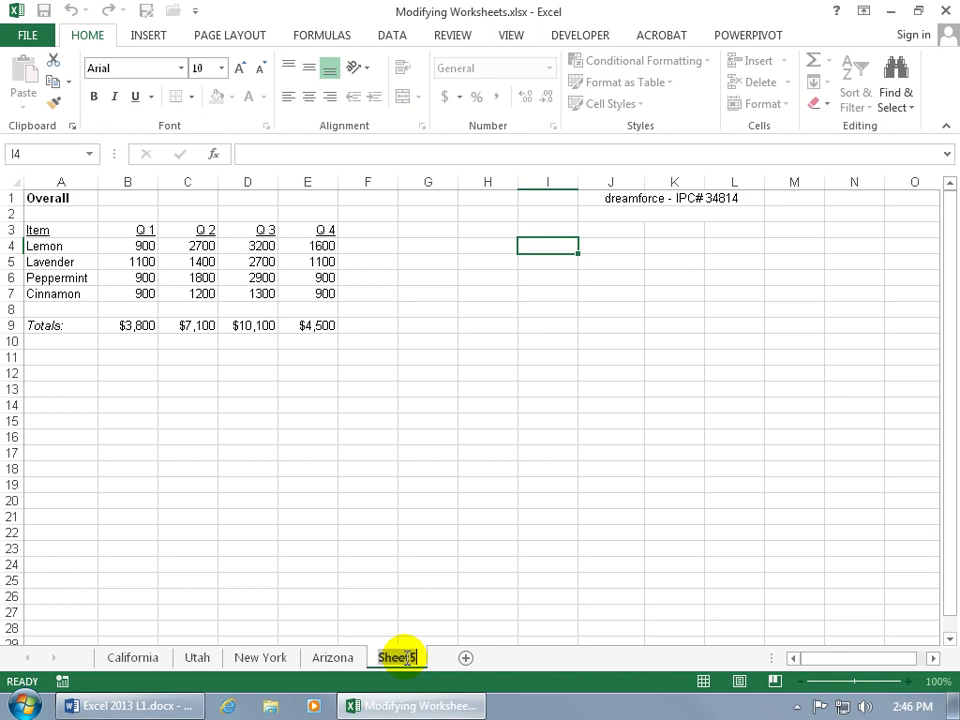
{"action": "type", "text": "Summary"}
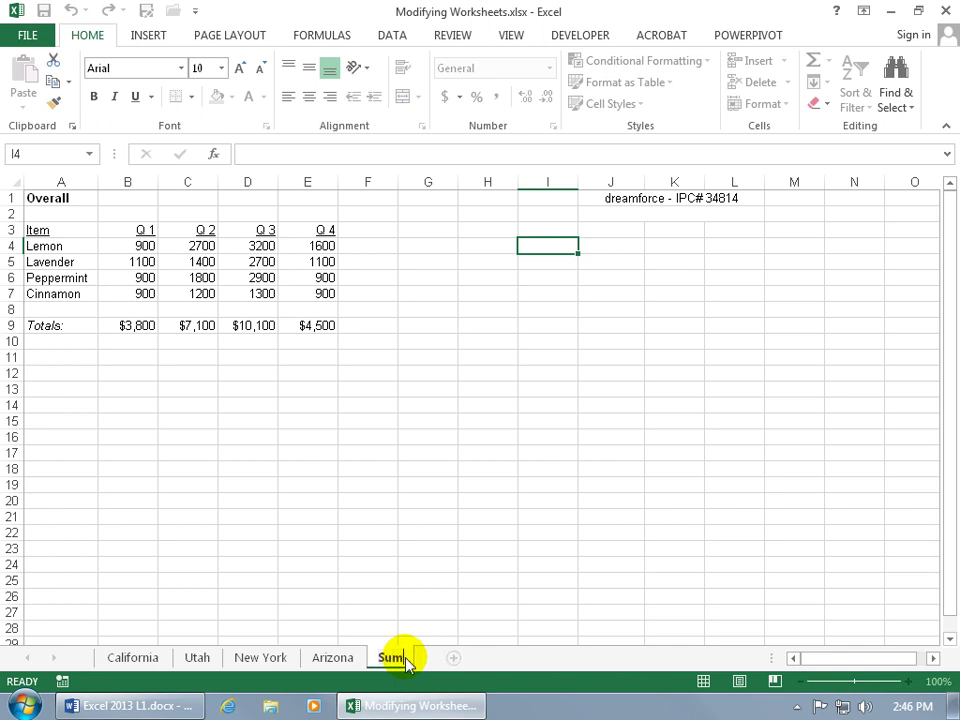
{"action": "key", "text": "Return"}
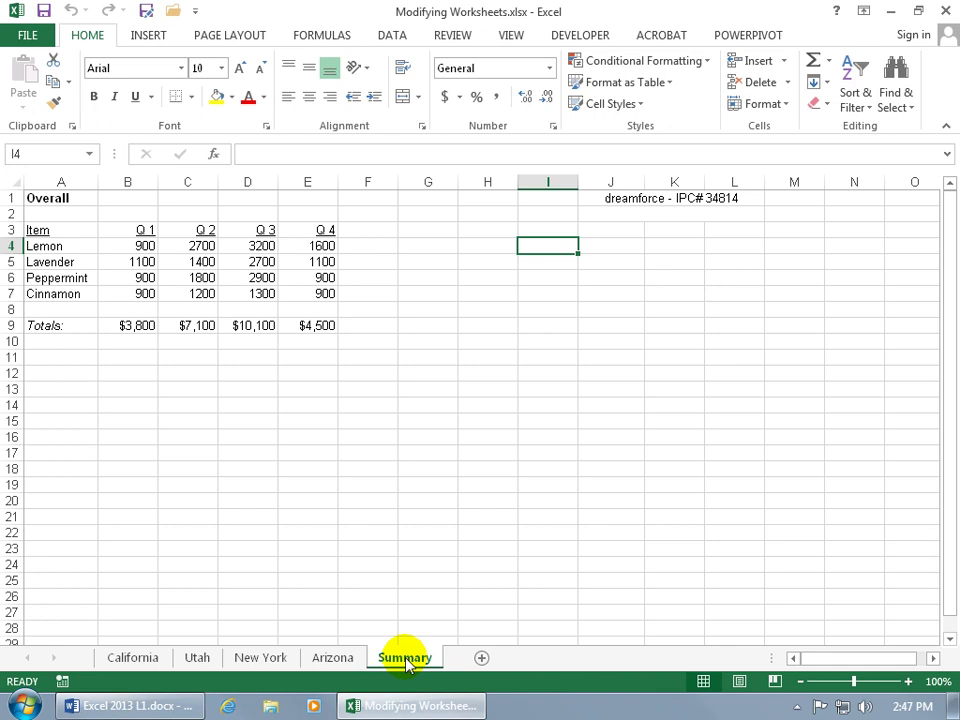
Step: Give the Arizona sheet tab a dark orange theme color
{"action": "right_click", "coordinate": [334, 662]}
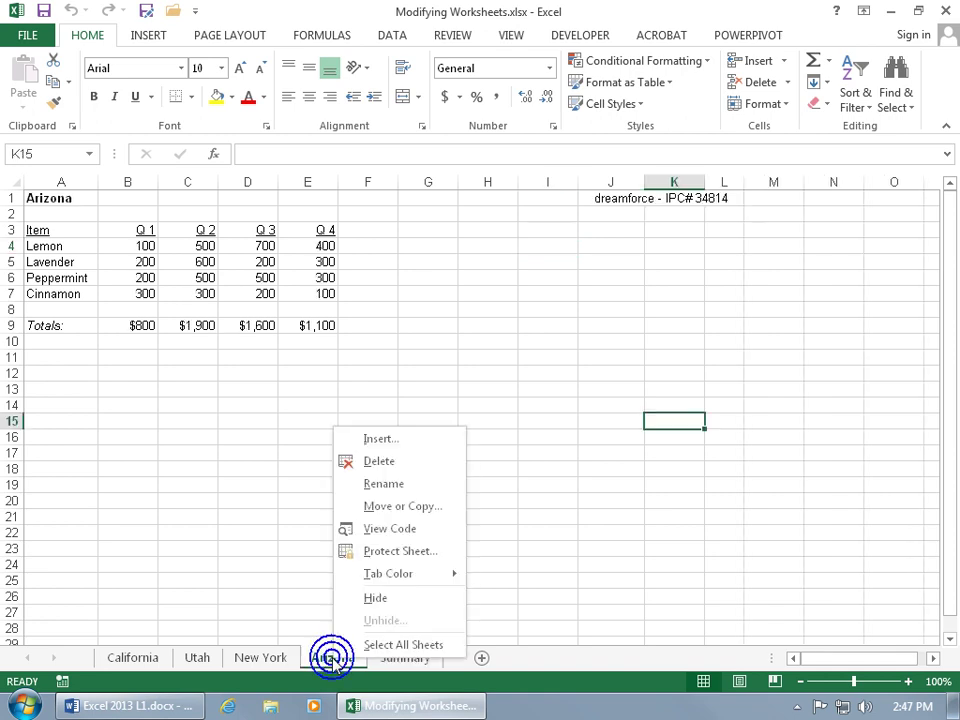
{"action": "mouse_move", "coordinate": [413, 575]}
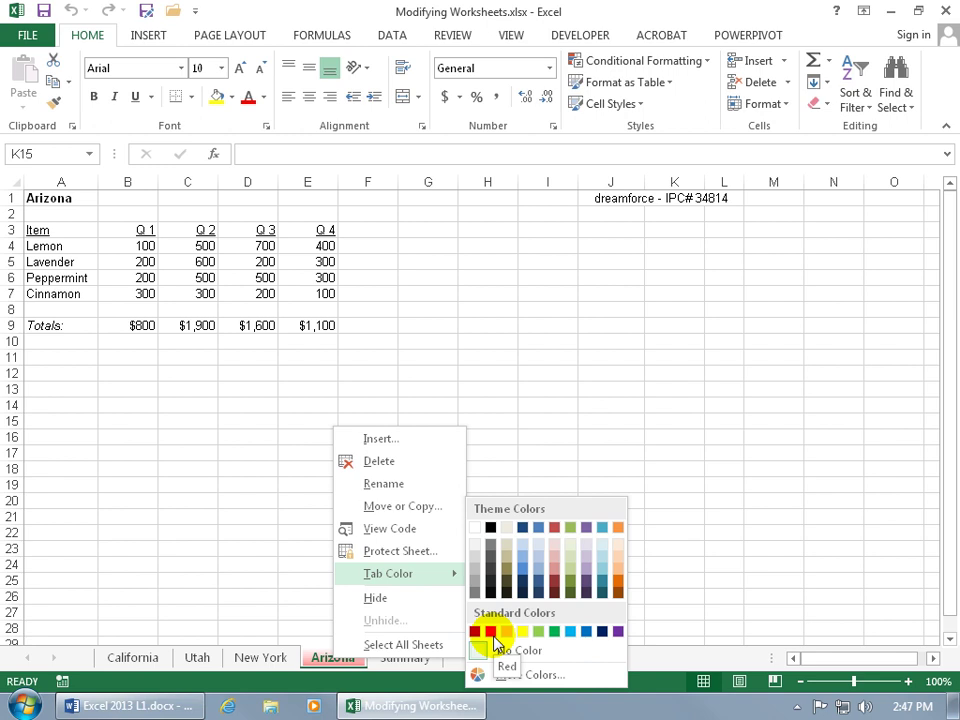
{"action": "left_click", "coordinate": [619, 586]}
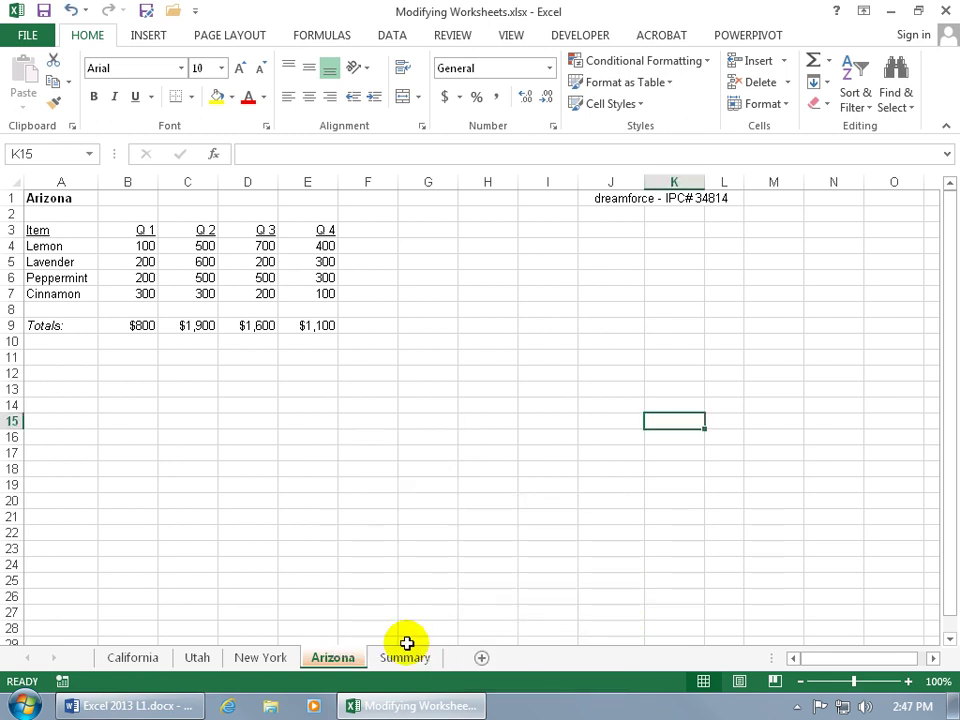
Step: Give the New York sheet tab a light blue theme color
{"action": "right_click", "coordinate": [252, 659]}
{"action": "mouse_move", "coordinate": [317, 572]}
{"action": "left_click", "coordinate": [440, 568]}
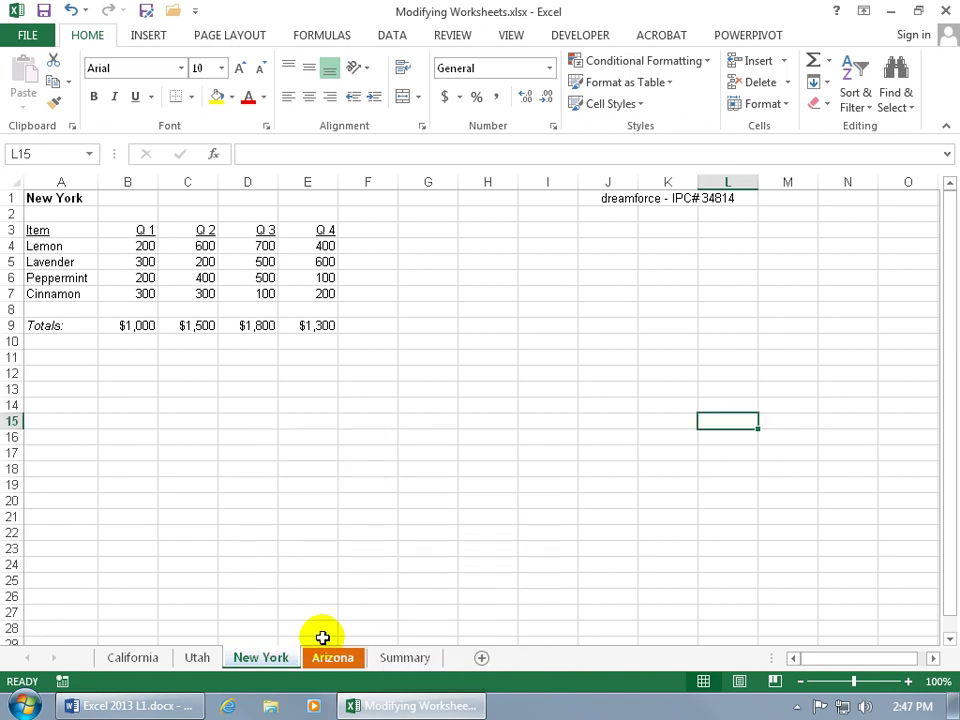
Step: Group the adjacent sheets California through Arizona, and release the group by switching to Summary
{"action": "left_click", "coordinate": [136, 658]}
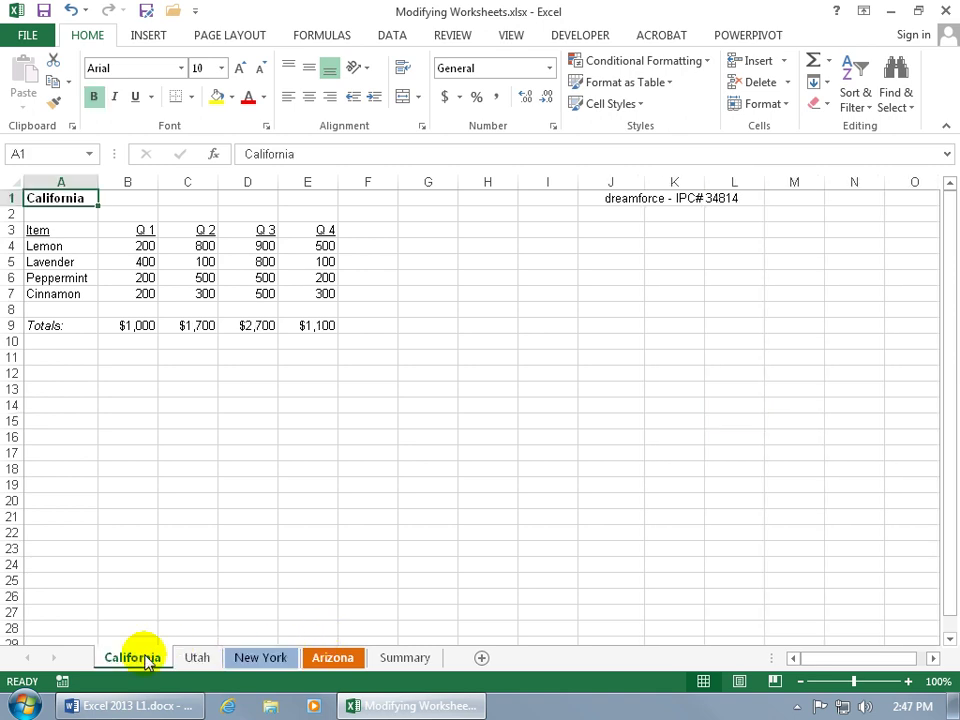
{"action": "left_click", "coordinate": [337, 658], "text": "shift"}
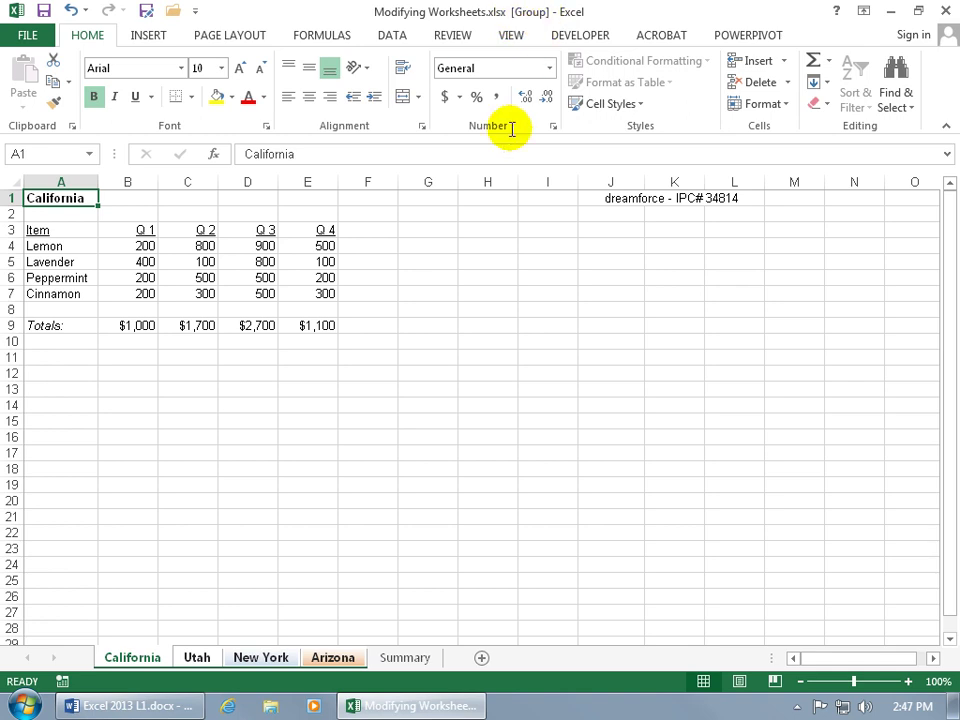
{"action": "left_click", "coordinate": [390, 663]}
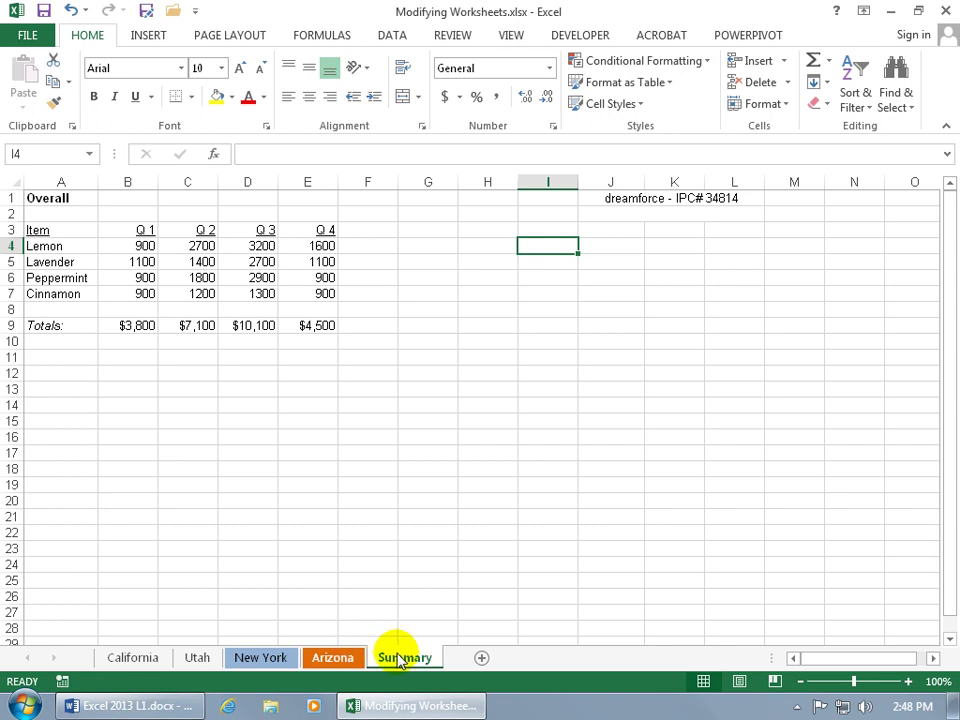
Step: Group only the California and New York sheets, color their tabs Purple, Accent 4, and ungroup them
{"action": "left_click", "coordinate": [130, 660]}
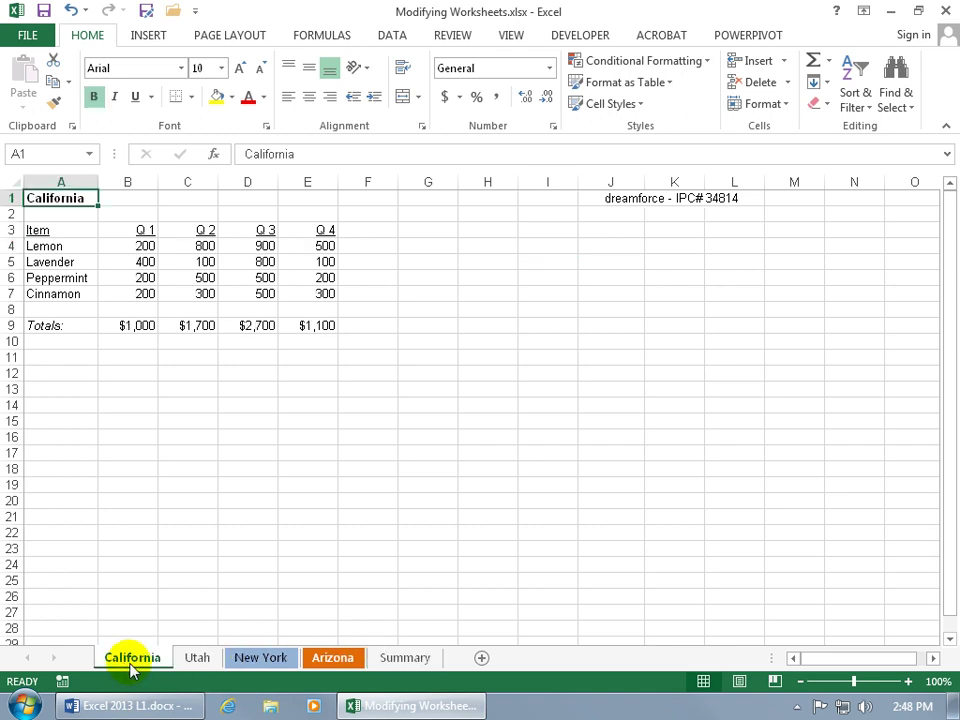
{"action": "left_click", "coordinate": [260, 660], "text": "ctrl"}
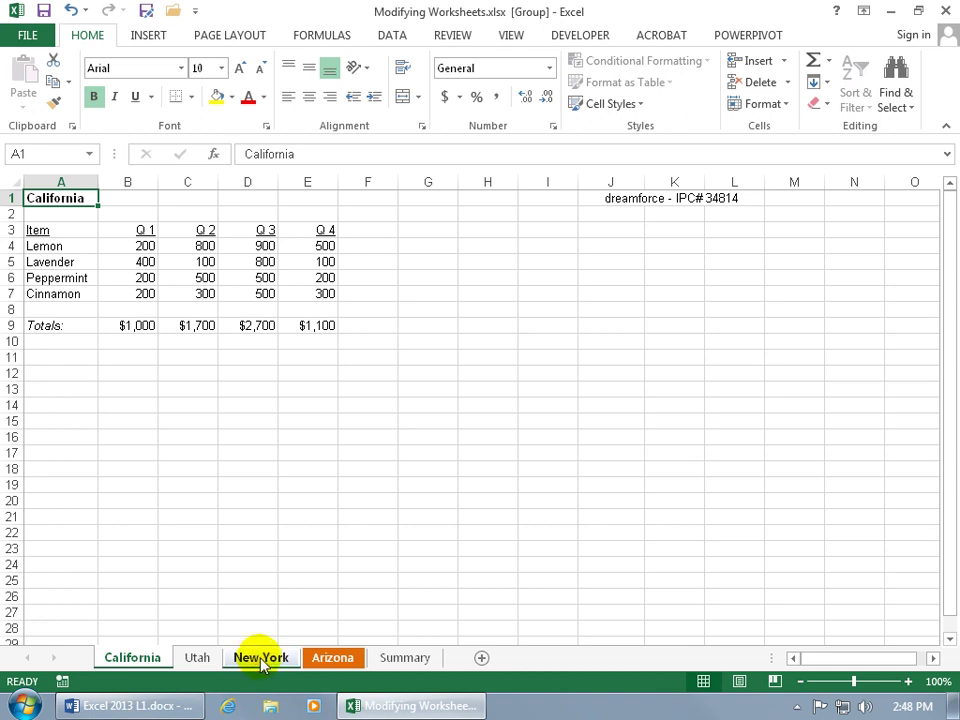
{"action": "right_click", "coordinate": [260, 662]}
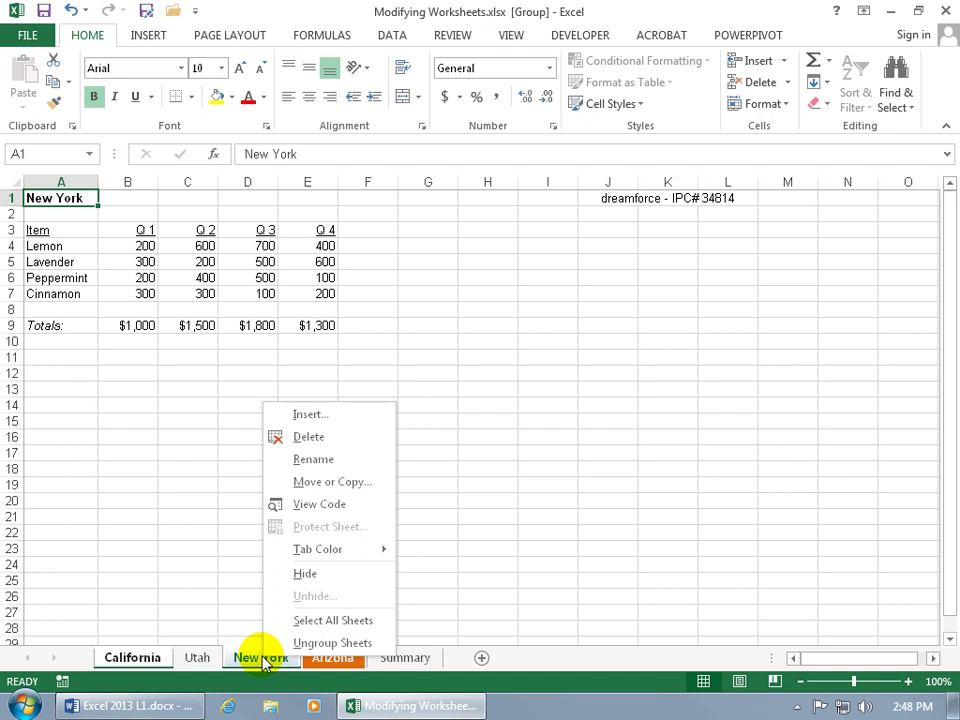
{"action": "mouse_move", "coordinate": [338, 554]}
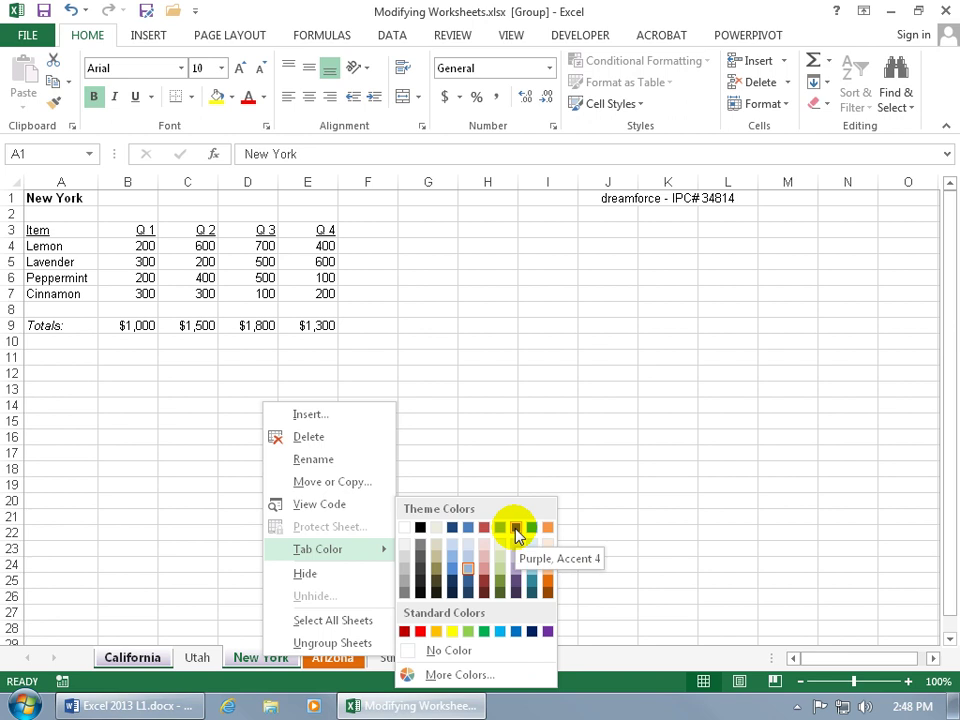
{"action": "left_click", "coordinate": [516, 530]}
{"action": "left_click", "coordinate": [404, 660]}
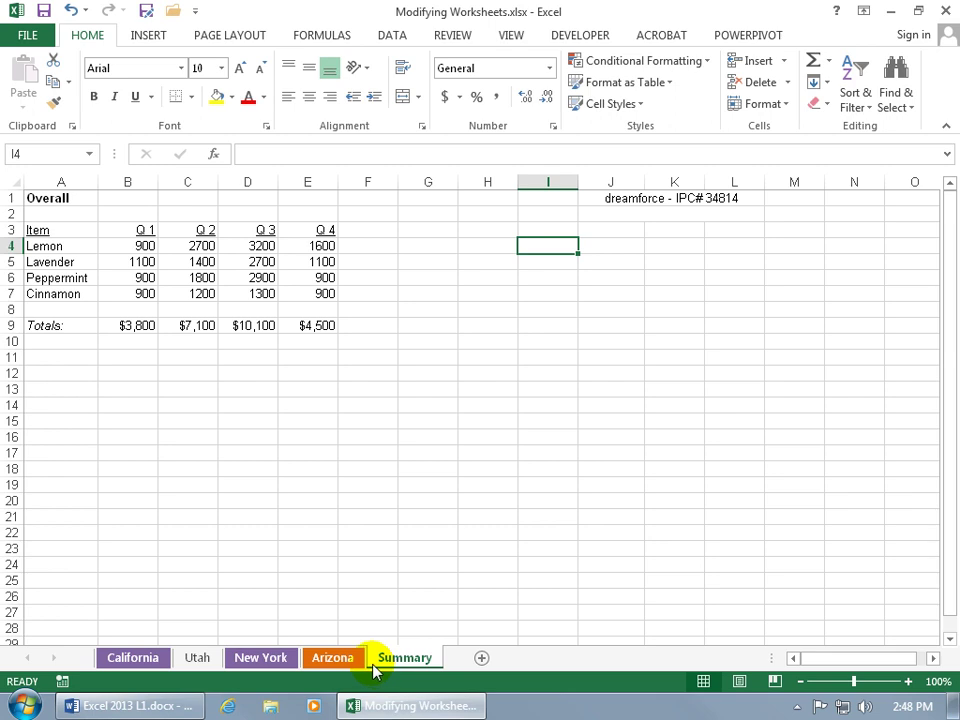
Step: Insert a new blank worksheet directly after the New York sheet
{"action": "left_click", "coordinate": [348, 663]}
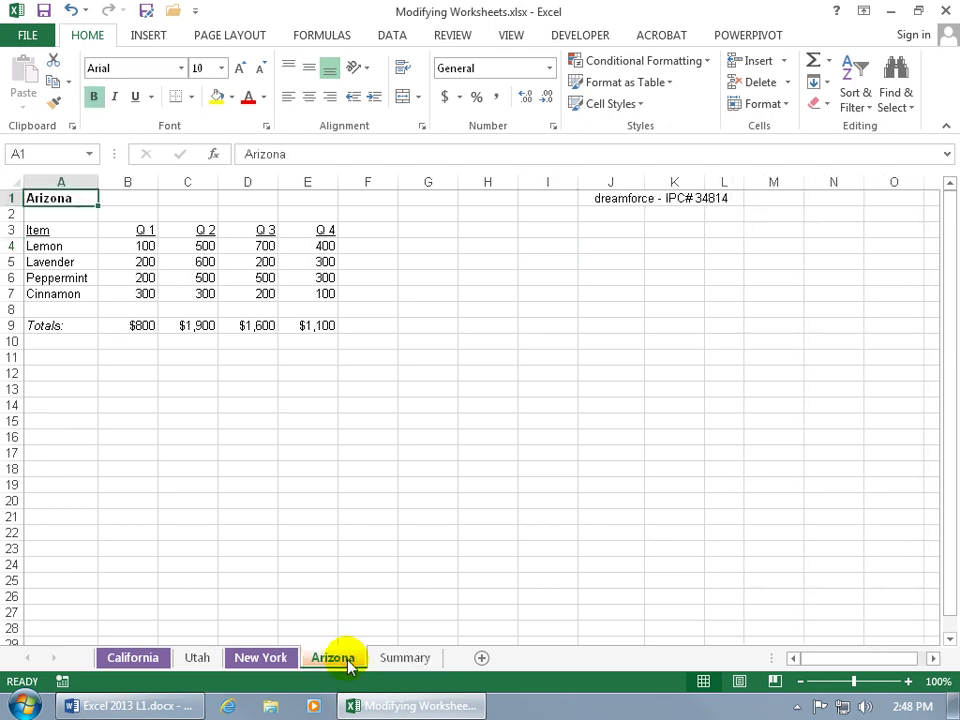
{"action": "left_click", "coordinate": [268, 664]}
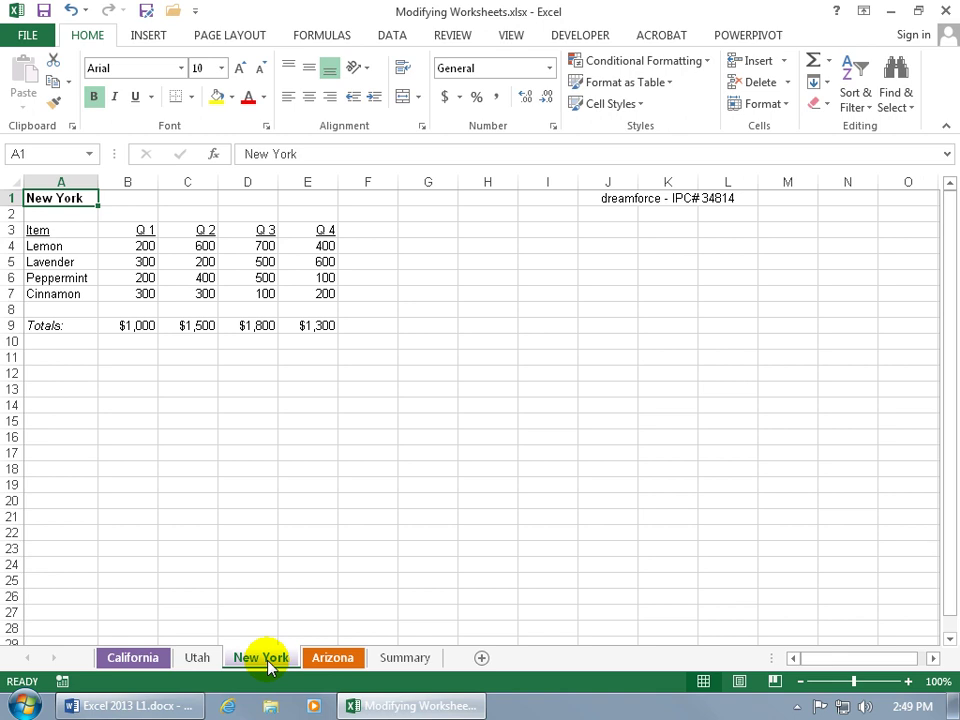
{"action": "left_click", "coordinate": [480, 659]}
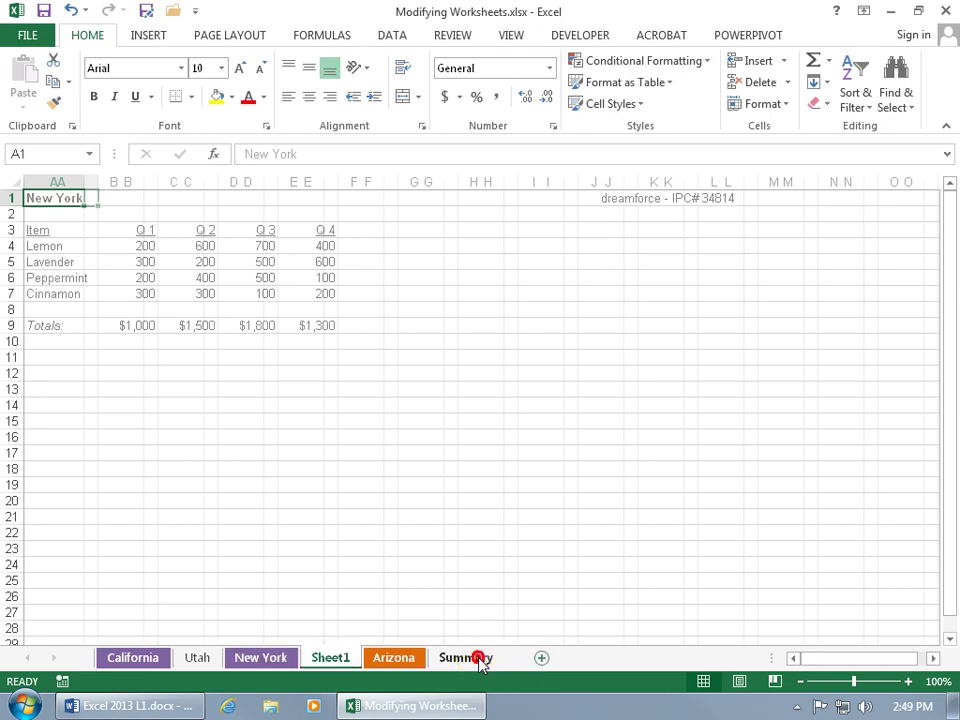
{"action": "left_click", "coordinate": [333, 658]}
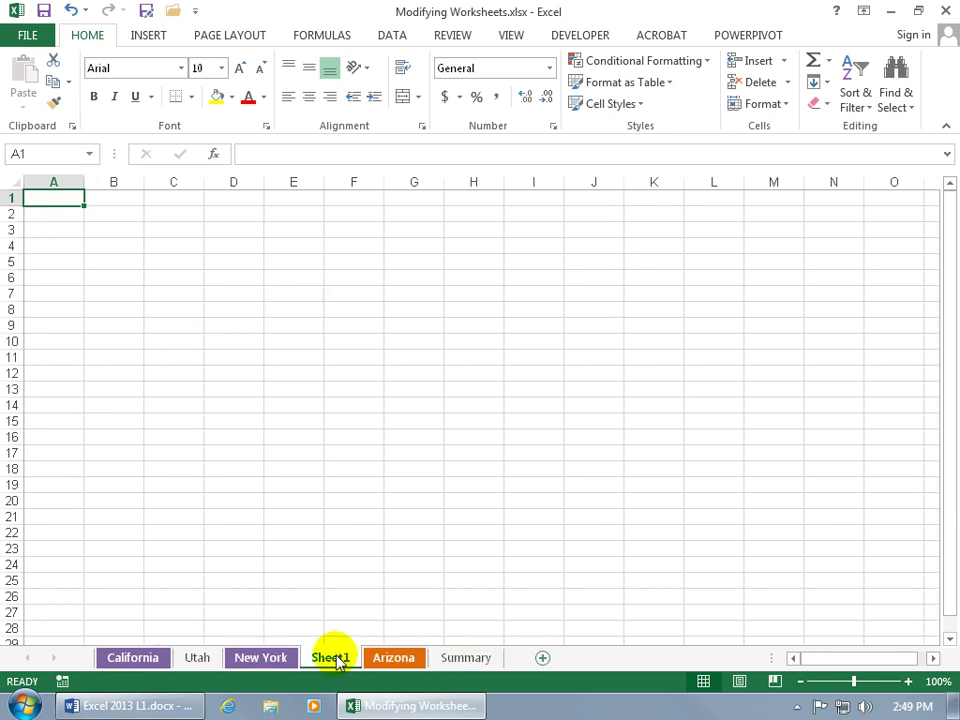
Step: Insert a new blank worksheet directly after Utah, and delete that new sheet
{"action": "left_click", "coordinate": [198, 659]}
{"action": "left_click", "coordinate": [542, 658]}
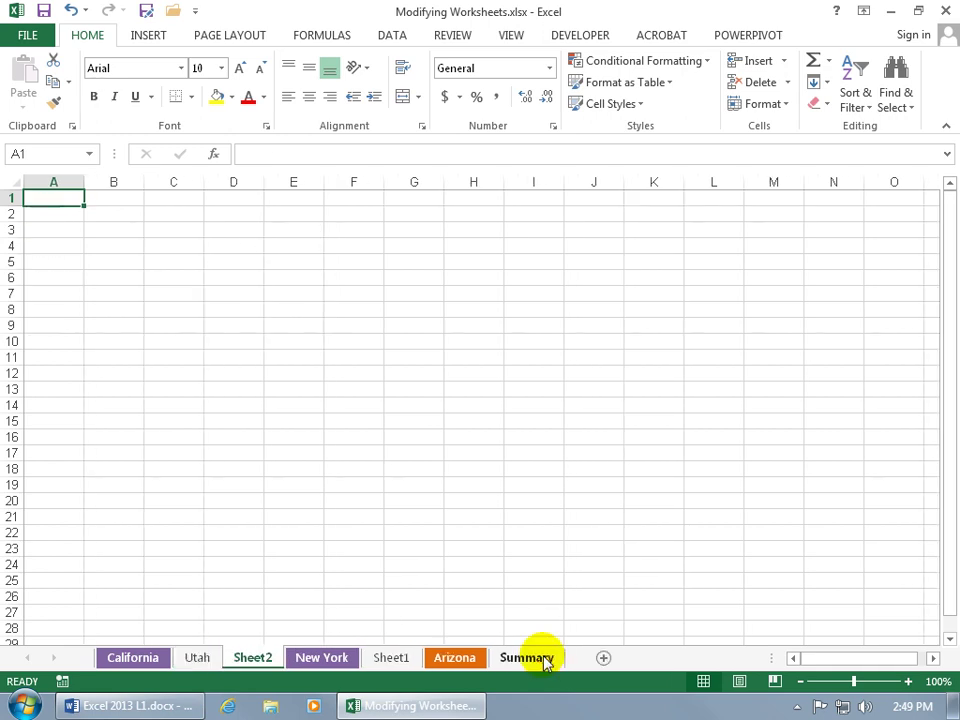
{"action": "right_click", "coordinate": [246, 662]}
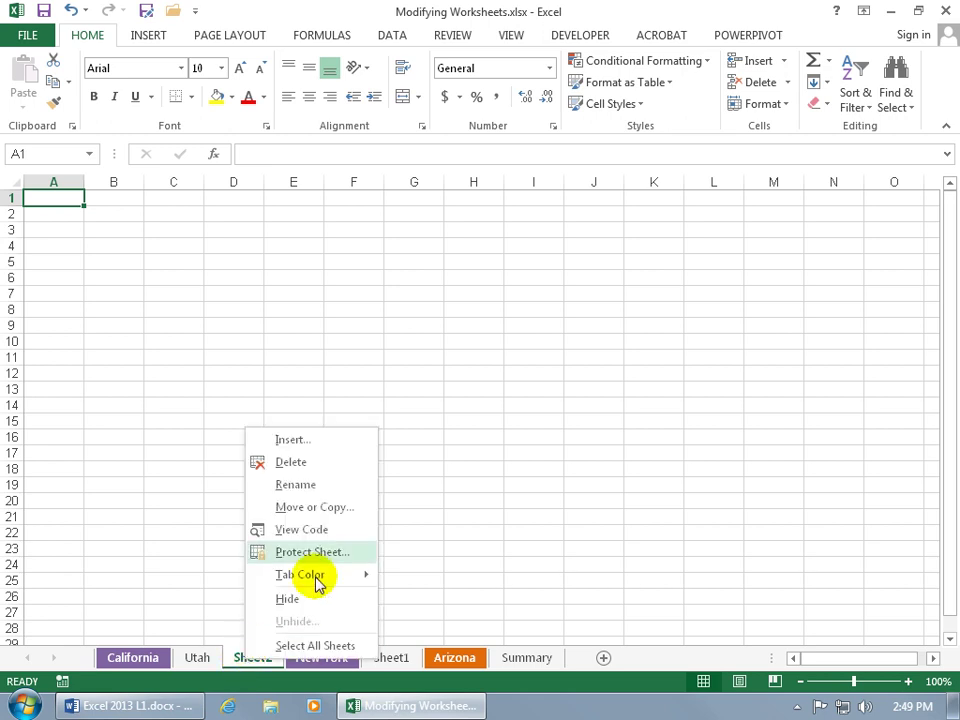
{"action": "left_click", "coordinate": [318, 466]}
Step: Insert another blank worksheet between New York and Sheet1
{"action": "right_click", "coordinate": [328, 660]}
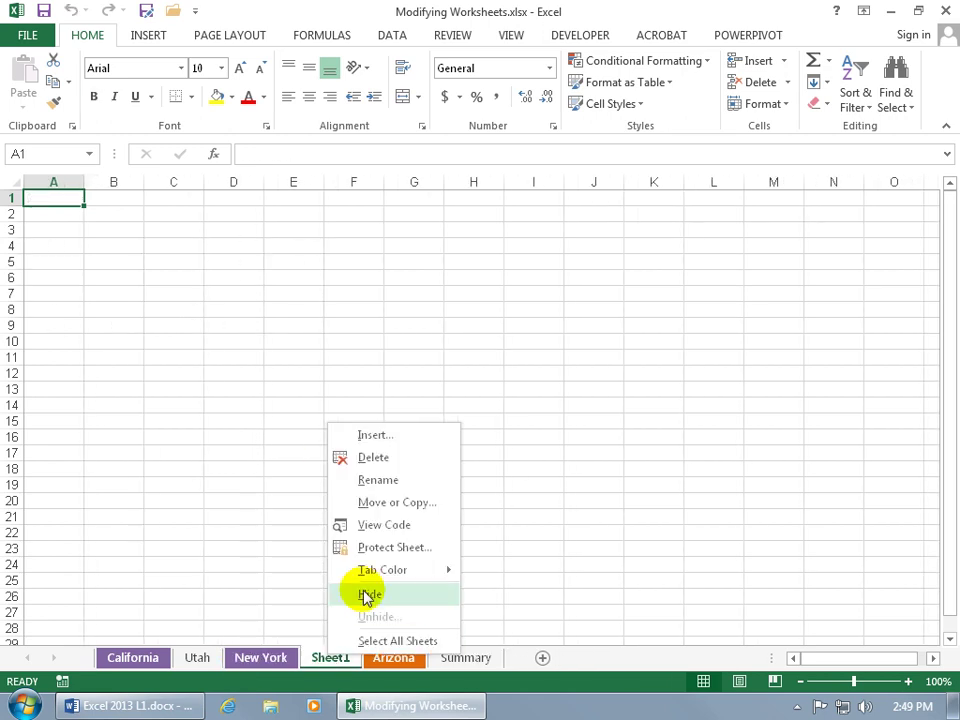
{"action": "left_click", "coordinate": [396, 437]}
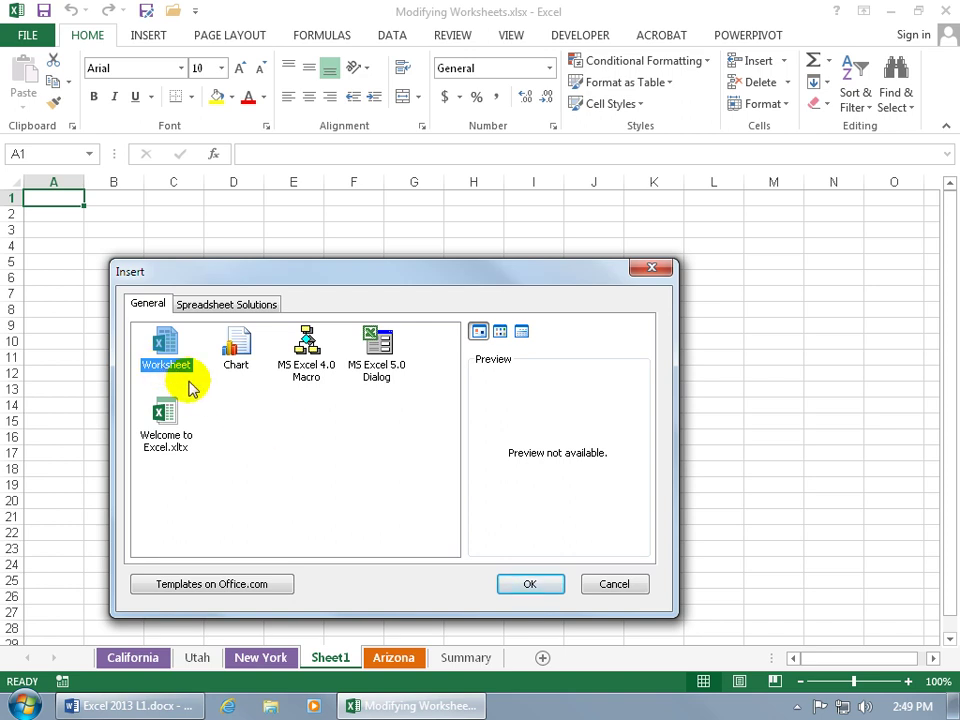
{"action": "left_click", "coordinate": [536, 585]}
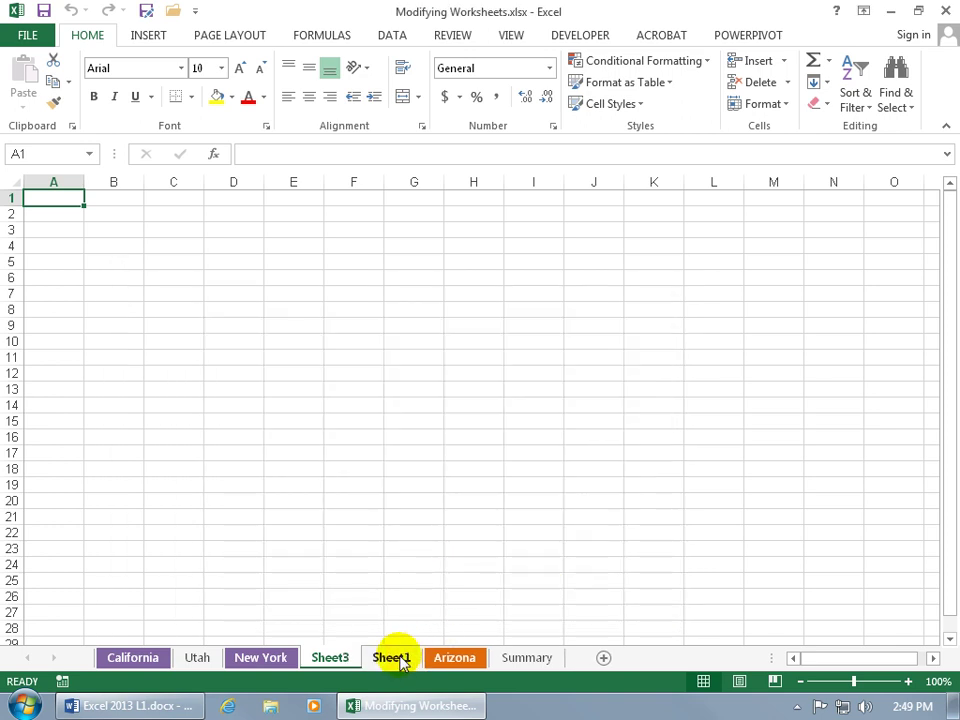
Step: Delete both blank worksheets between New York and Arizona
{"action": "right_click", "coordinate": [393, 662]}
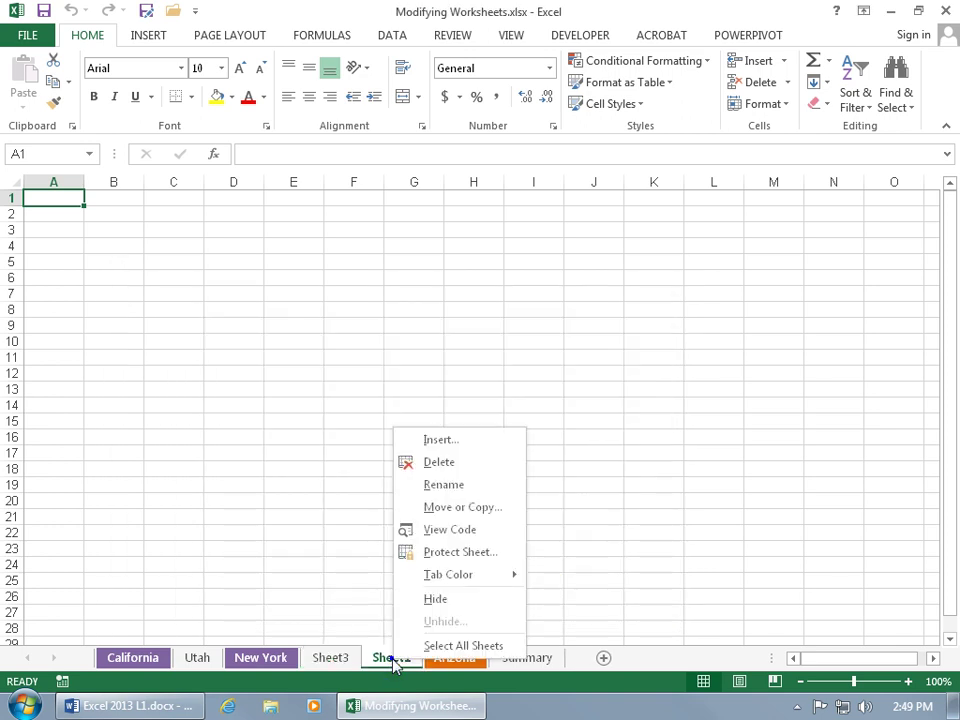
{"action": "left_click", "coordinate": [447, 465]}
{"action": "right_click", "coordinate": [332, 660]}
{"action": "left_click", "coordinate": [384, 466]}
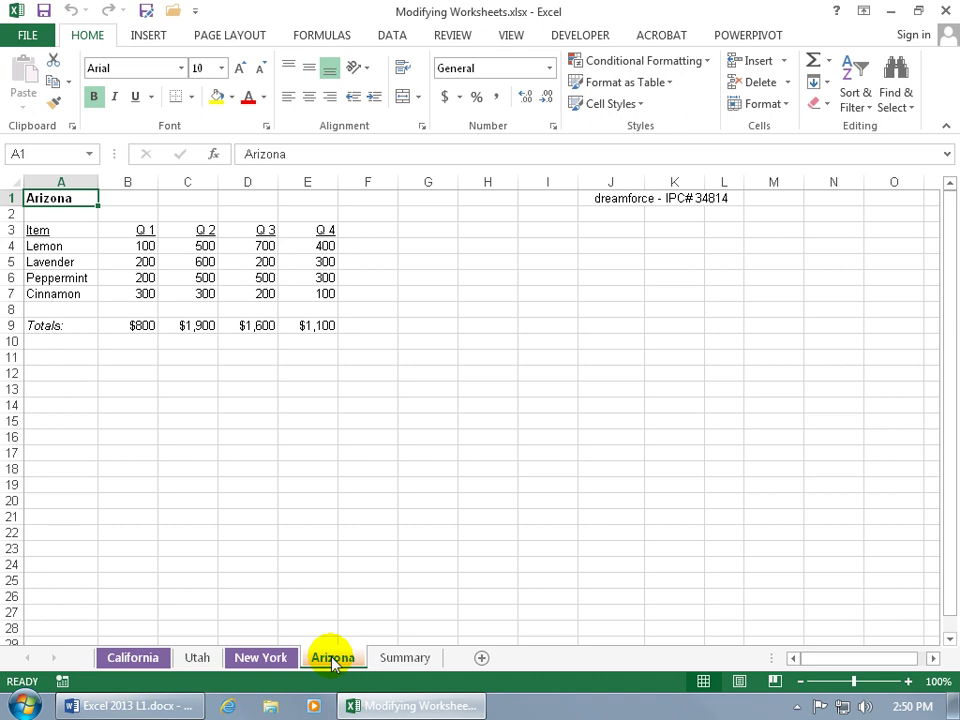
Step: Reorder the Arizona sheet to sit just before New York, and move it ahead of California as the first sheet
{"action": "left_click_drag", "start_coordinate": [332, 661], "coordinate": [332, 661]}
{"action": "left_click_drag", "start_coordinate": [332, 660], "coordinate": [312, 655]}
{"action": "left_click_drag", "start_coordinate": [315, 655], "coordinate": [249, 665]}
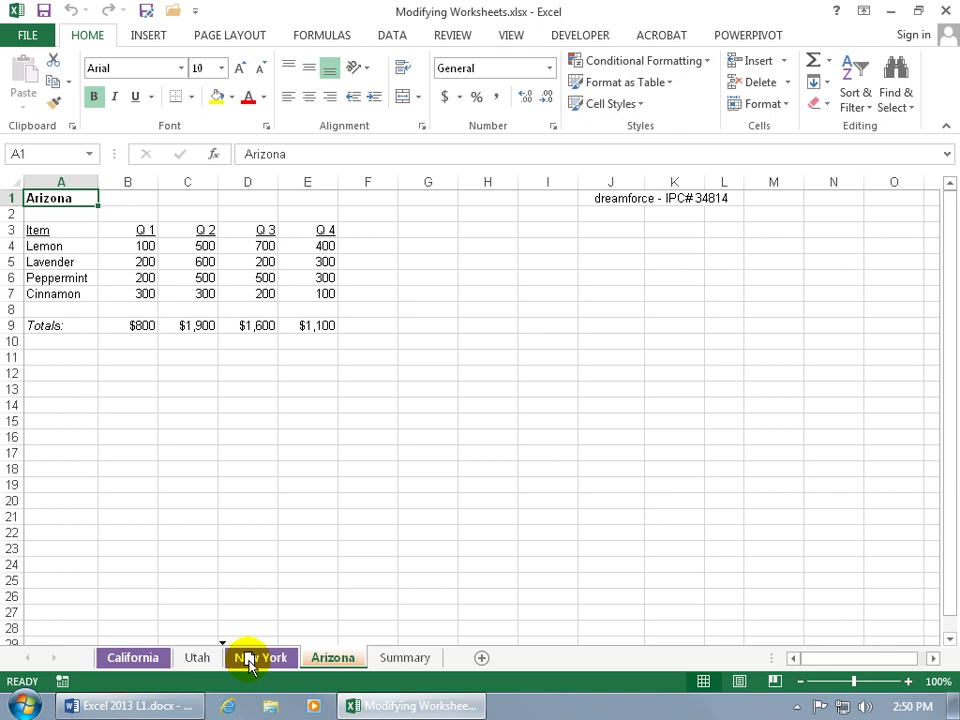
{"action": "left_click_drag", "start_coordinate": [249, 665], "coordinate": [250, 667]}
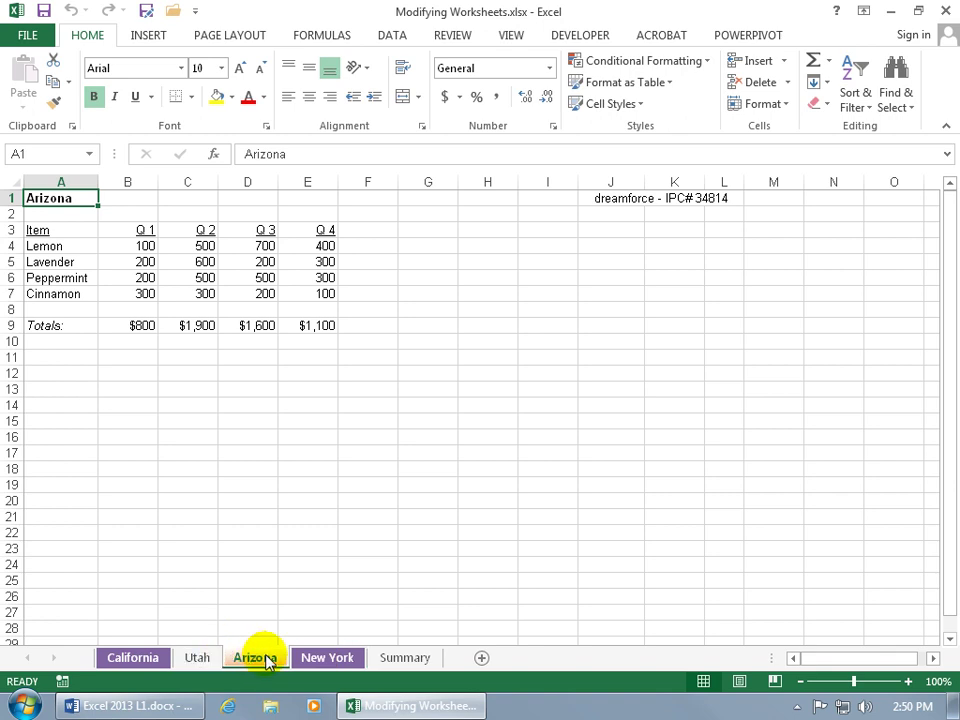
{"action": "left_click_drag", "start_coordinate": [247, 667], "coordinate": [118, 662]}
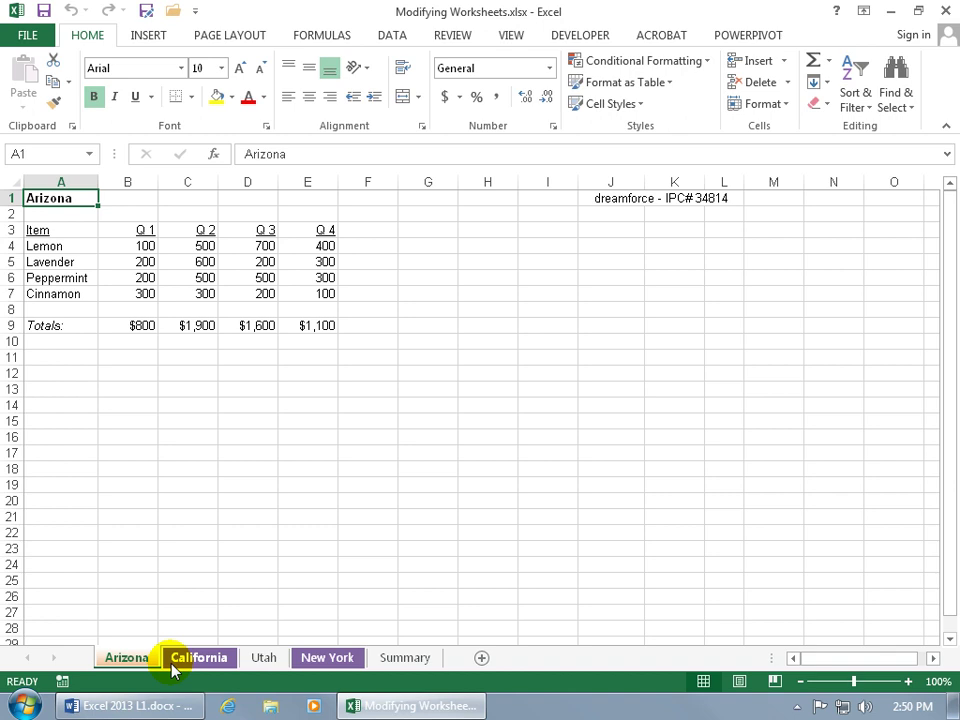
Step: Use Move or Copy to move the Arizona sheet directly before Summary
{"action": "right_click", "coordinate": [139, 663]}
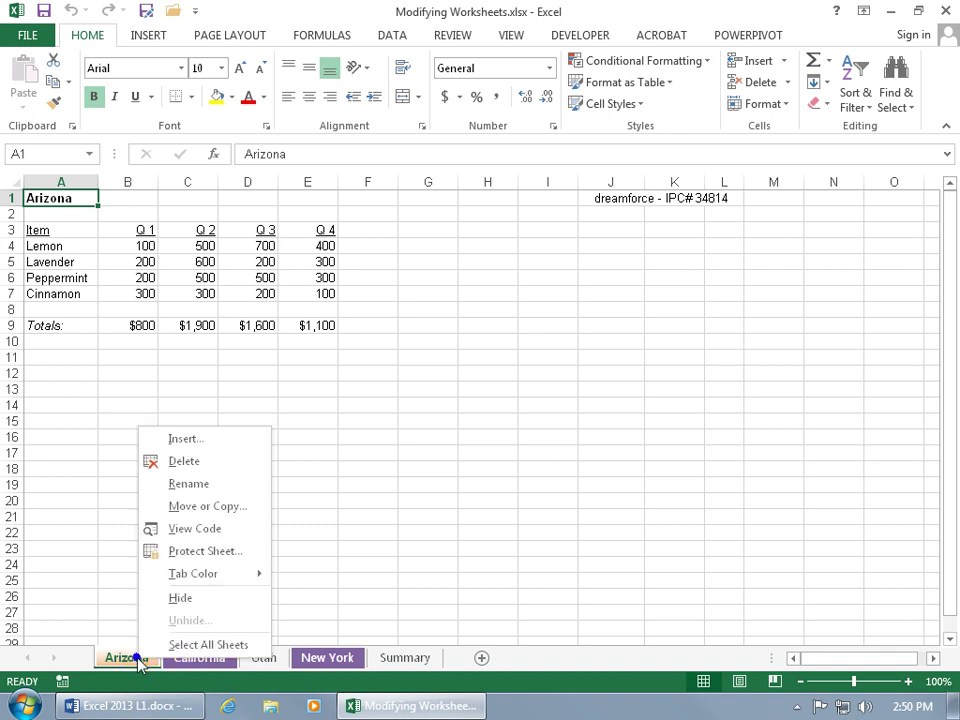
{"action": "left_click", "coordinate": [223, 507]}
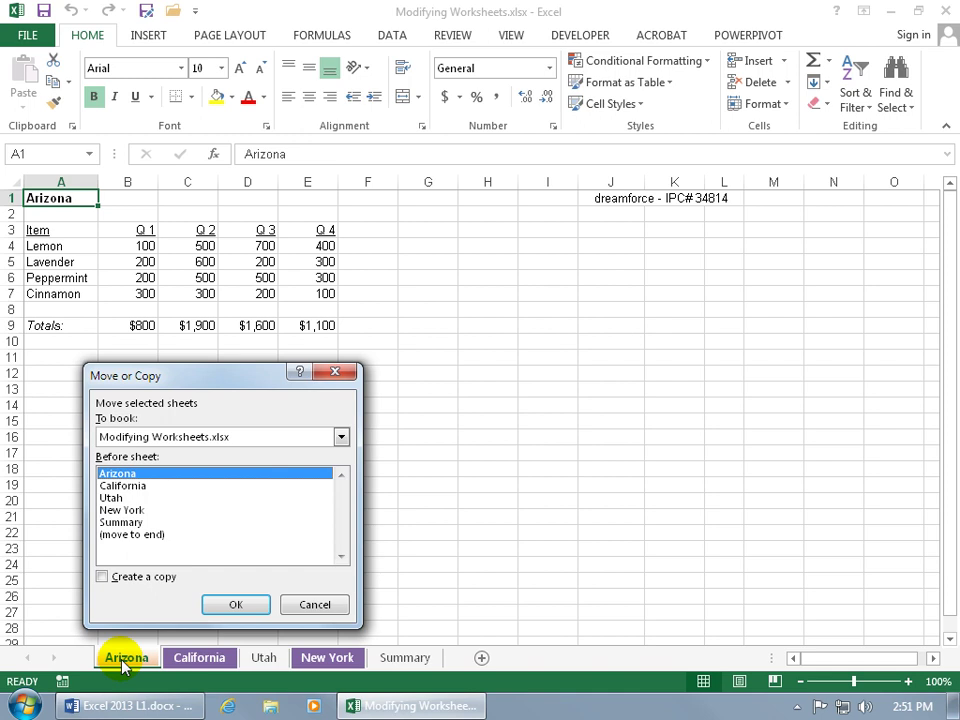
{"action": "left_click", "coordinate": [125, 522]}
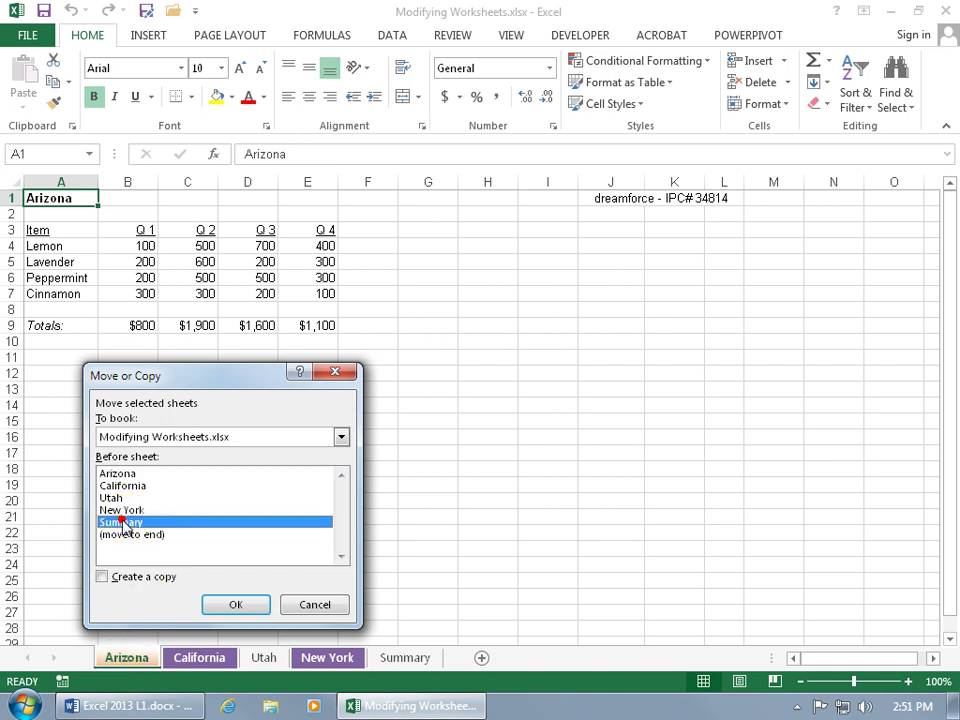
{"action": "left_click", "coordinate": [236, 606]}
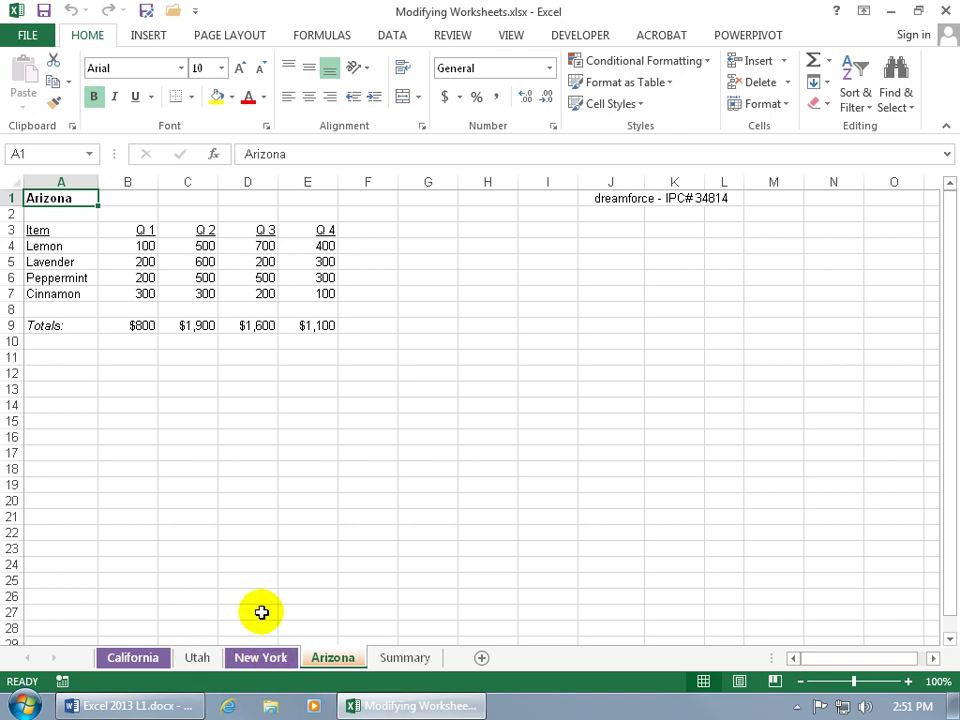
Step: Create a copy of the Arizona sheet in the same workbook, placed before Summary
{"action": "right_click", "coordinate": [318, 657]}
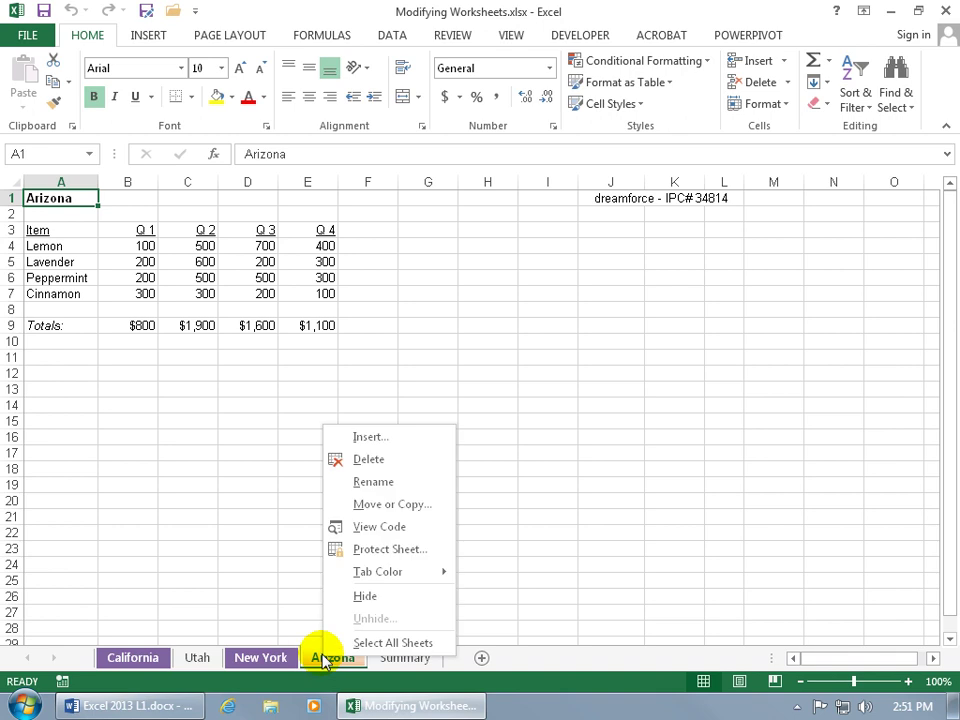
{"action": "left_click", "coordinate": [398, 507]}
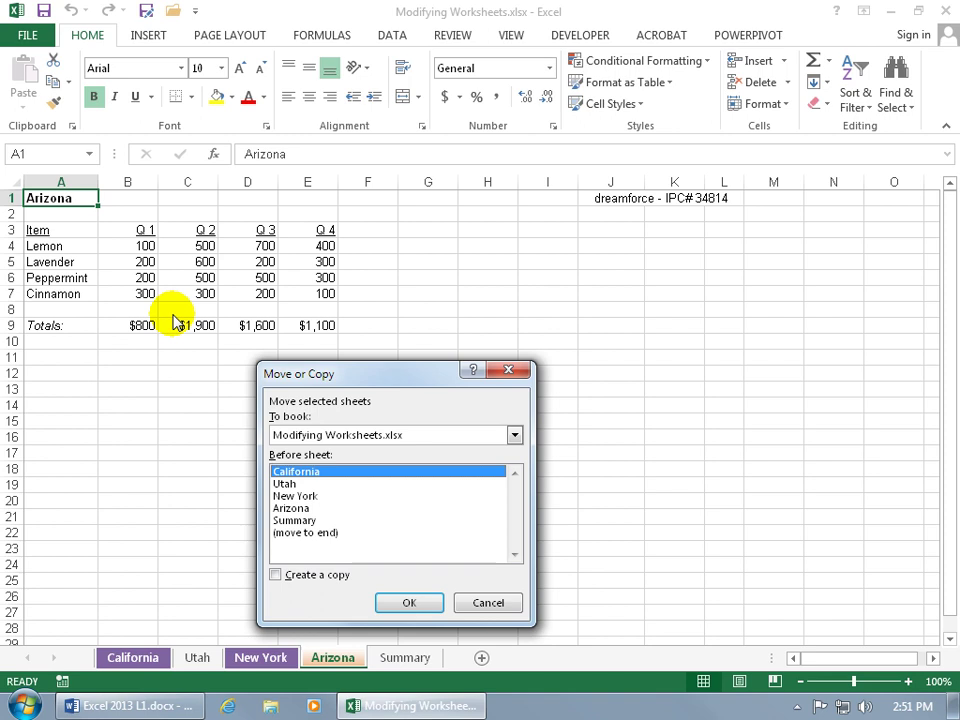
{"action": "left_click", "coordinate": [276, 575]}
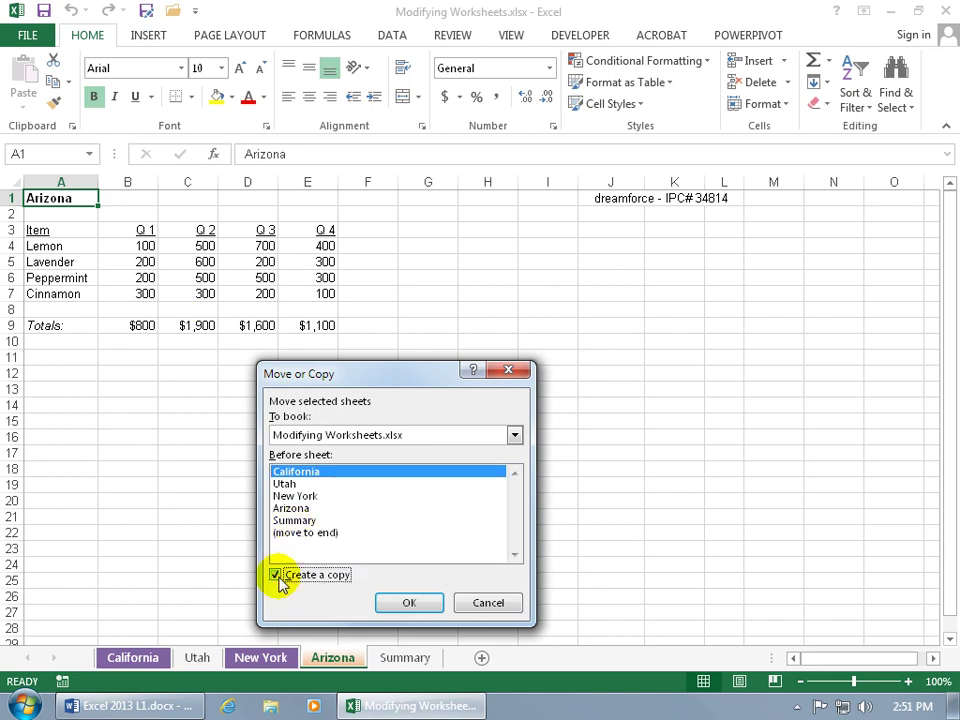
{"action": "left_click", "coordinate": [302, 520]}
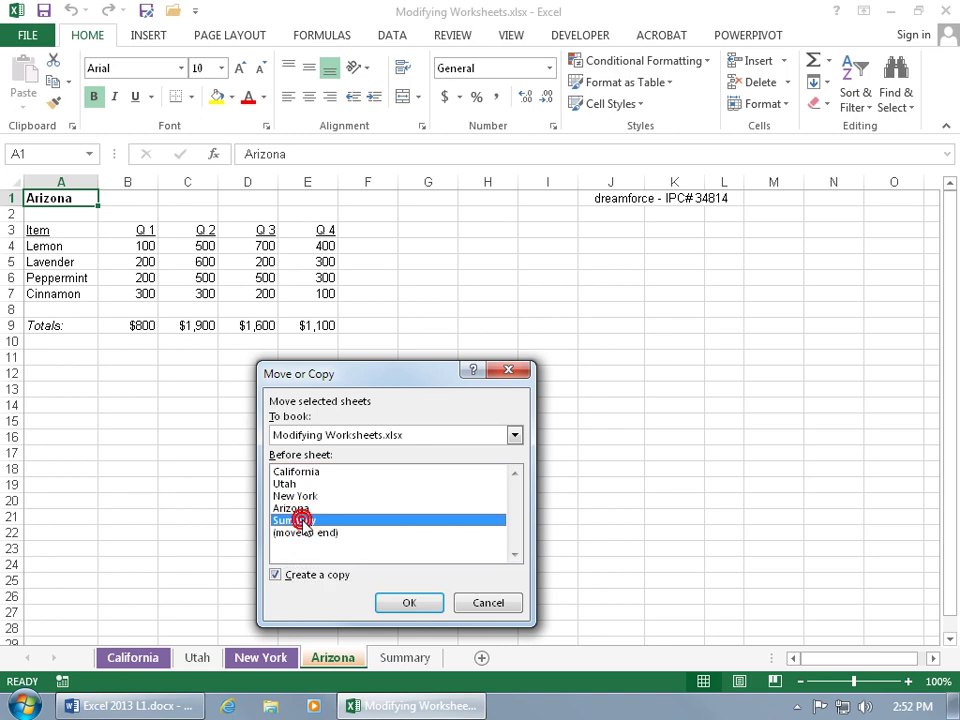
{"action": "left_click", "coordinate": [405, 602]}
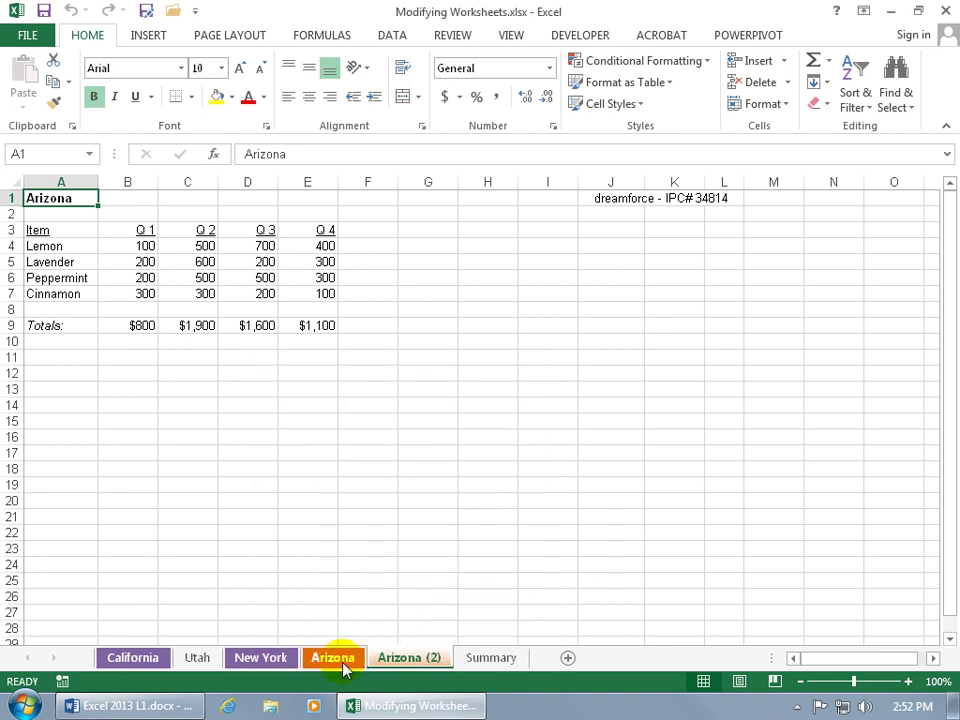
Step: Rename the copied Arizona sheet ND and replace its heading in cell A1 with North Dakota
{"action": "double_click", "coordinate": [410, 658]}
{"action": "type", "text": "ND"}
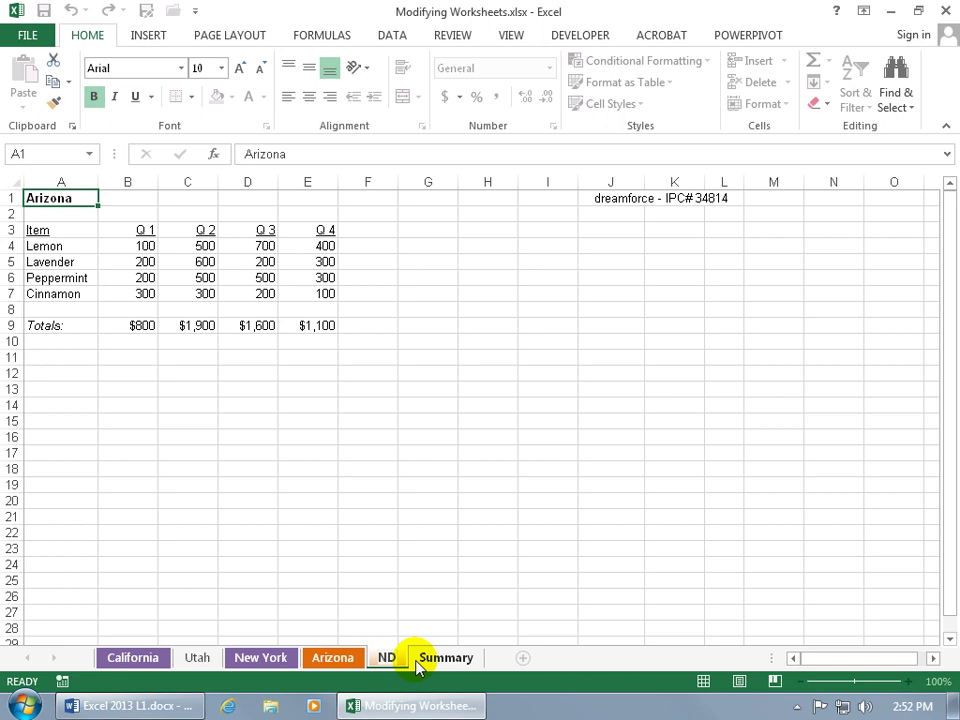
{"action": "key", "text": "Return"}
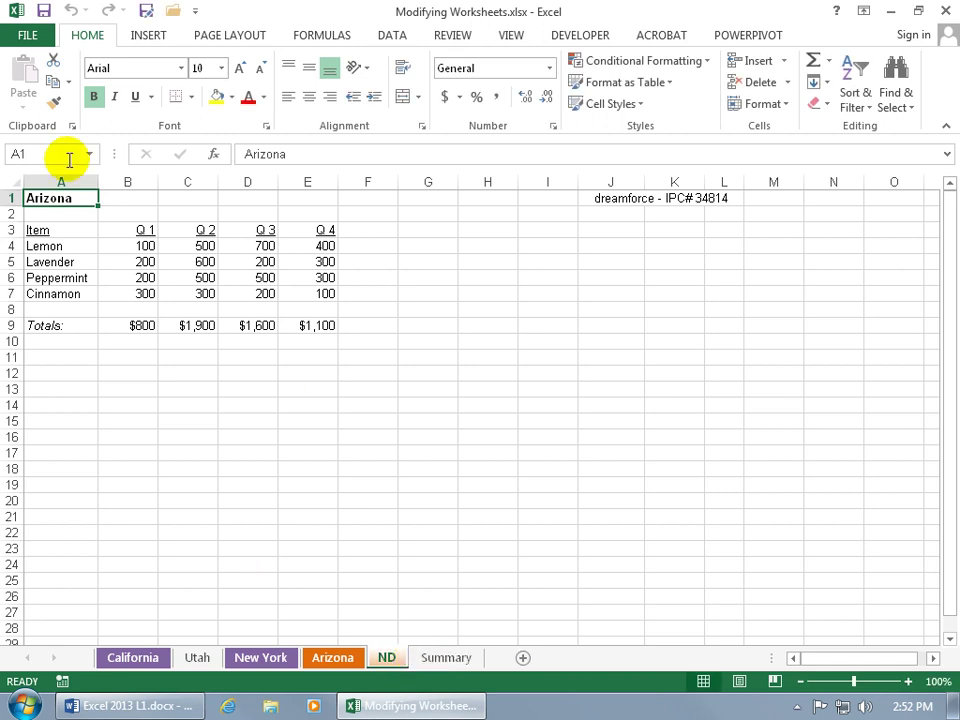
{"action": "type", "text": "North Dako"}
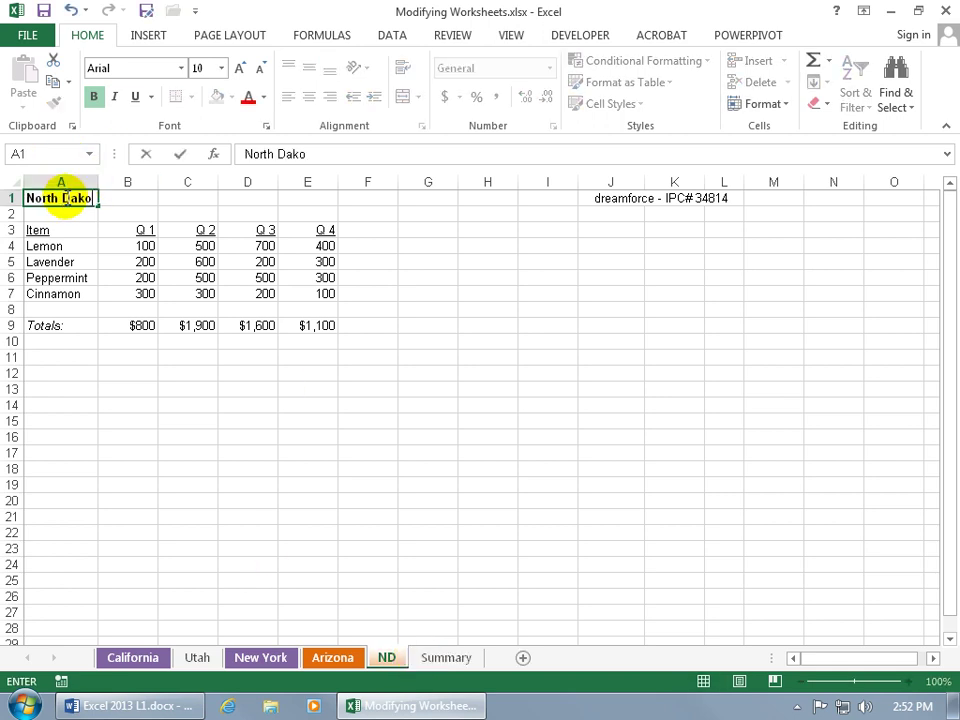
{"action": "type", "text": "ta"}
{"action": "key", "text": "Return"}
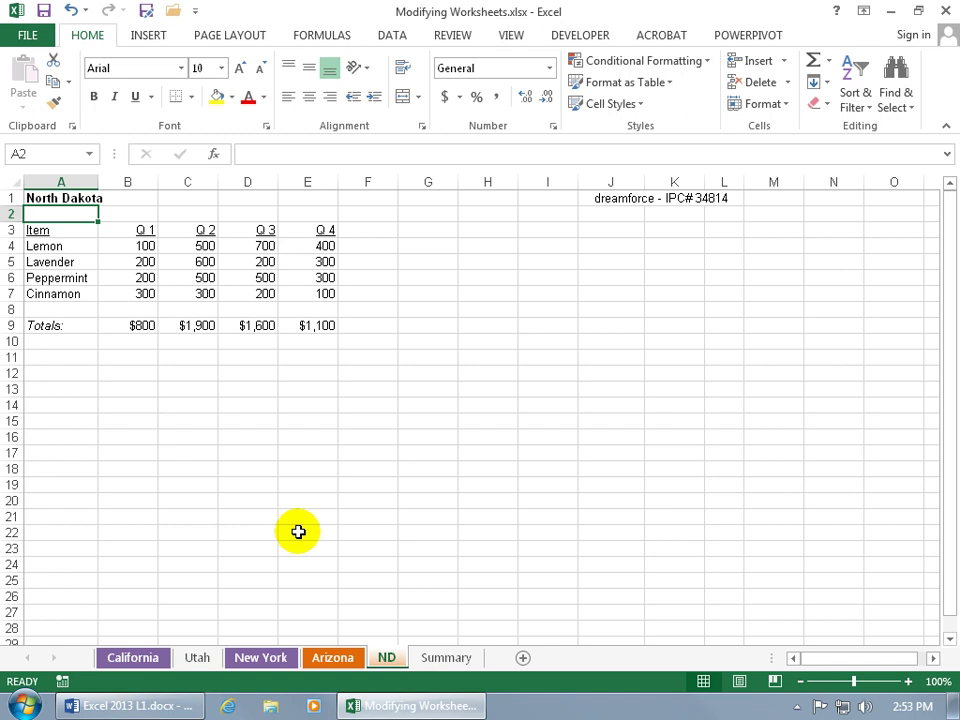
Step: Create a new blank workbook and save it to the Desktop as My European Sales for Essential Oils
{"action": "right_click", "coordinate": [407, 706]}
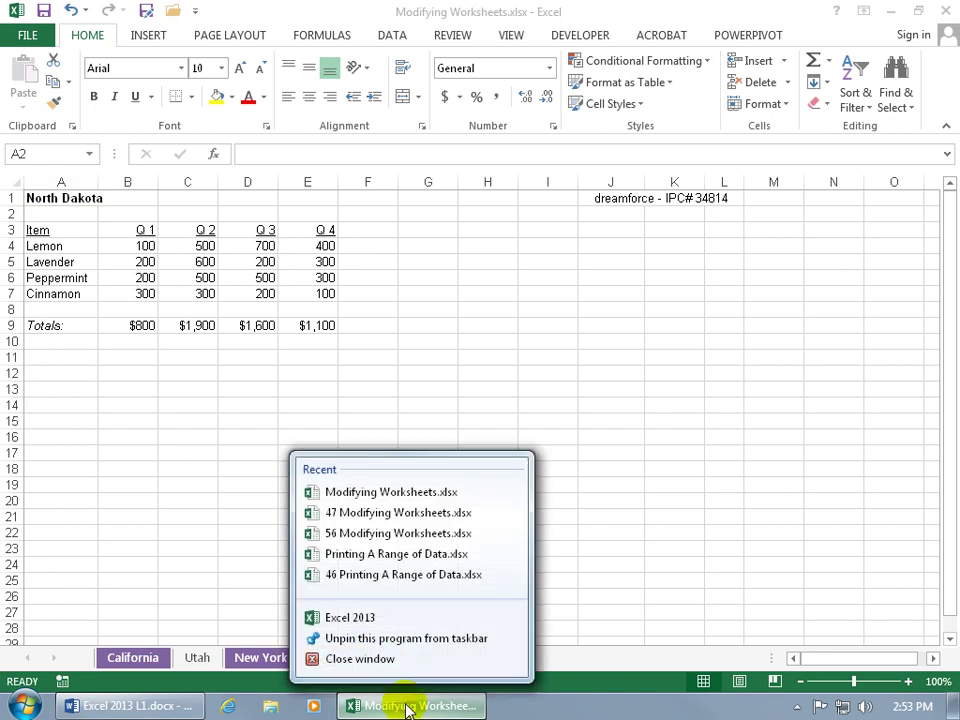
{"action": "left_click", "coordinate": [366, 620]}
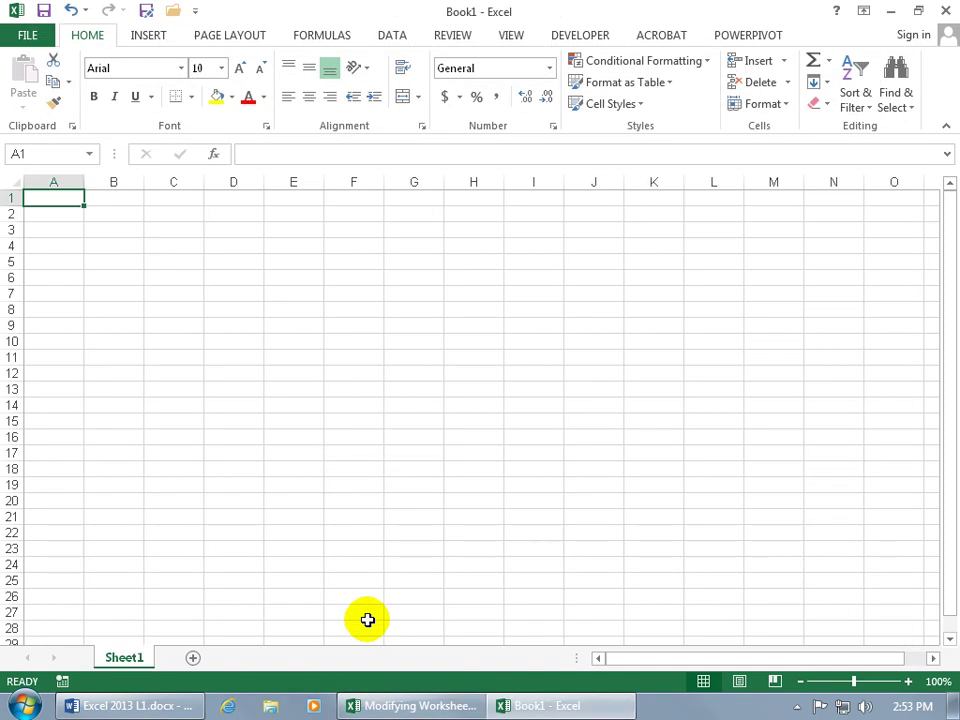
{"action": "left_click", "coordinate": [145, 10]}
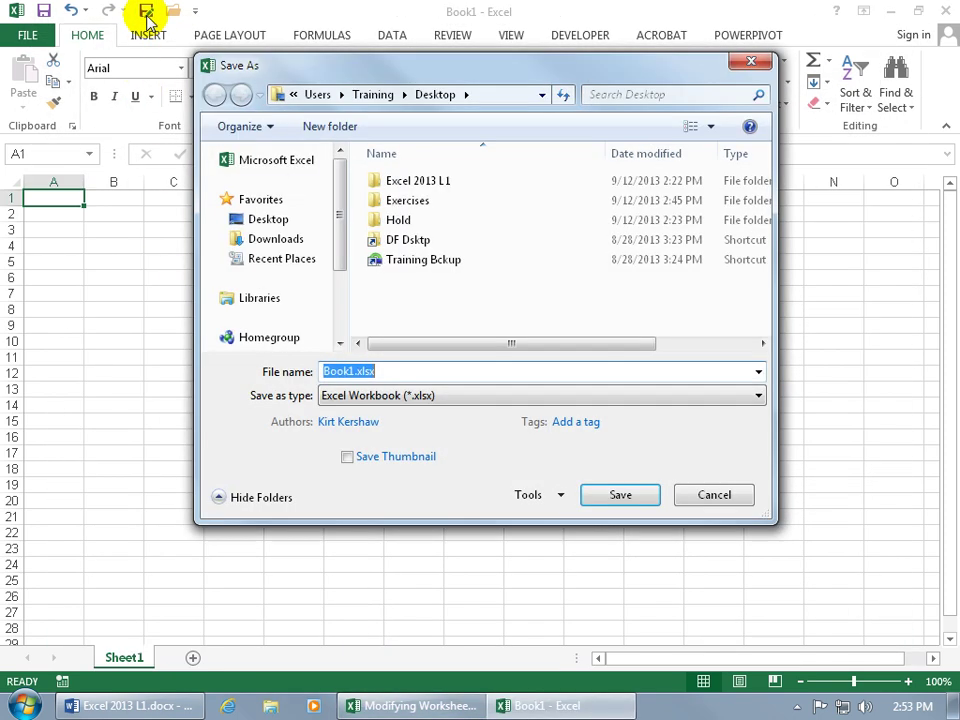
{"action": "left_click", "coordinate": [268, 220]}
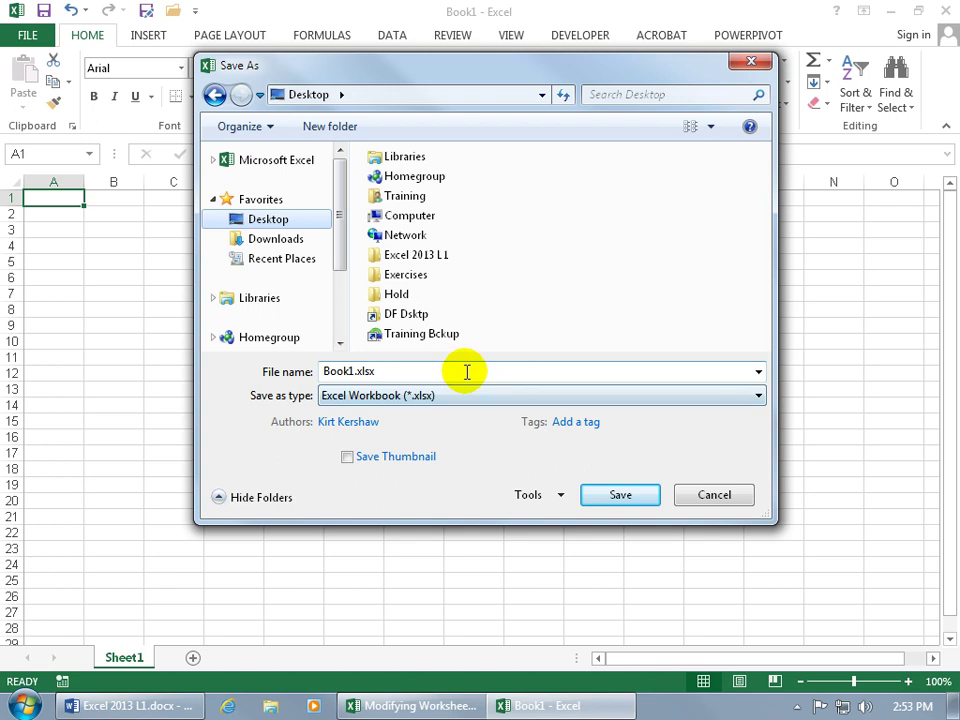
{"action": "type", "text": "My European Sales for Essential "}
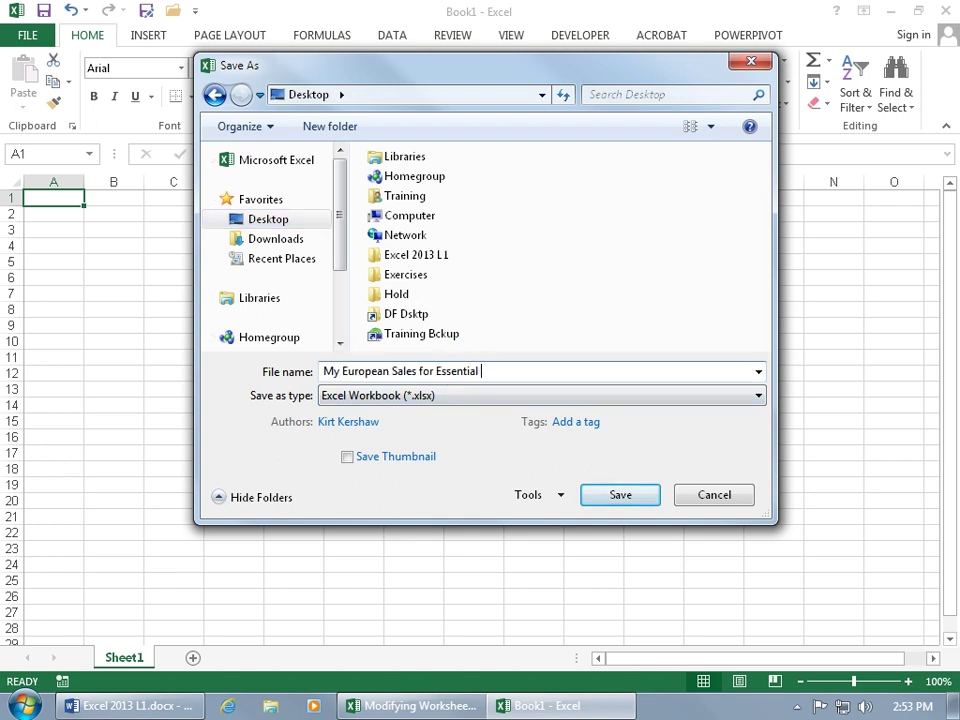
{"action": "type", "text": "Oils"}
{"action": "left_click", "coordinate": [617, 495]}
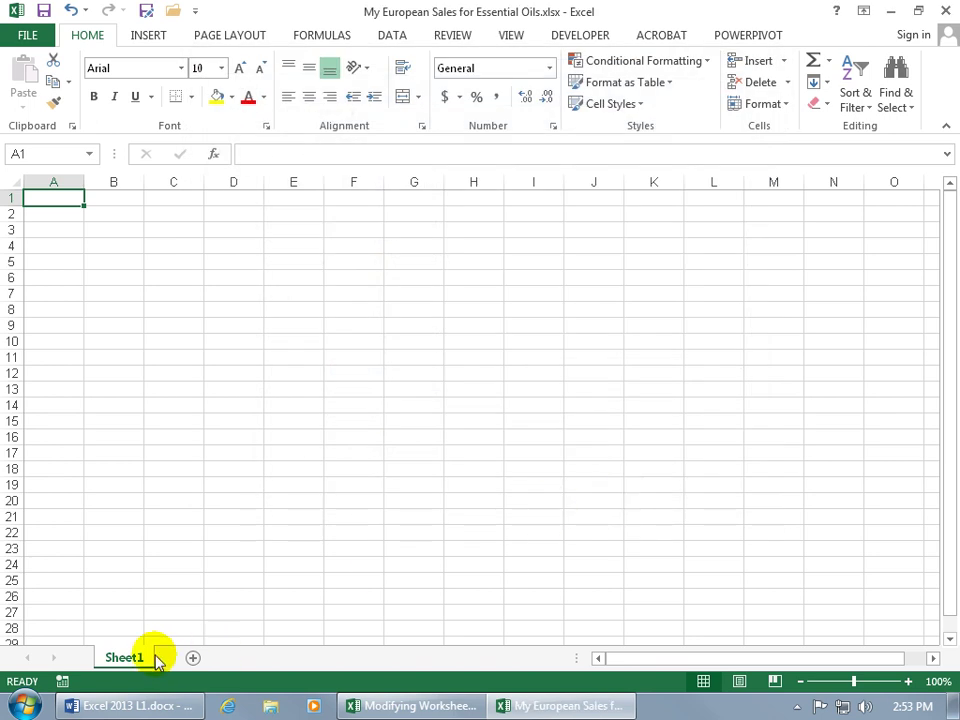
Step: Return to the Modifying Worksheets workbook and group the adjacent sheets New York through ND
{"action": "left_click", "coordinate": [410, 707]}
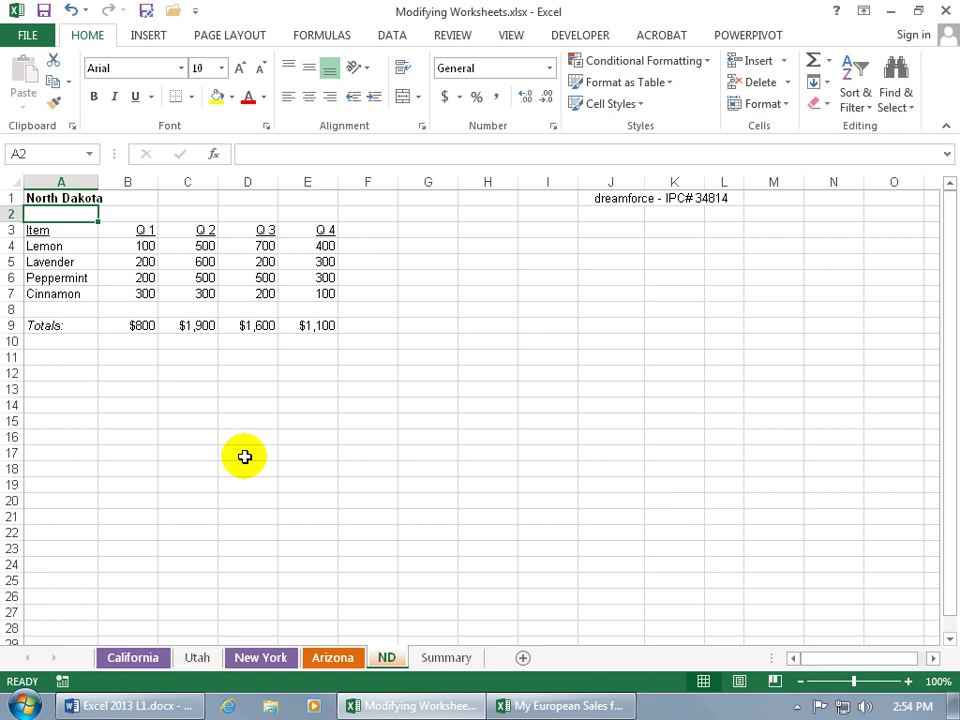
{"action": "right_click", "coordinate": [388, 660]}
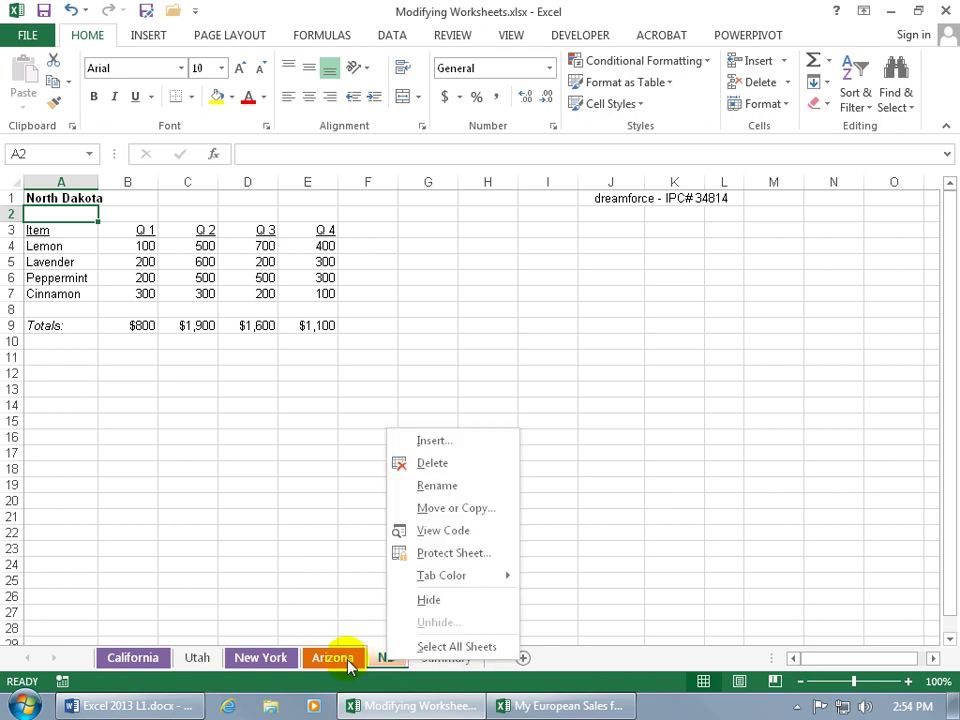
{"action": "left_click", "coordinate": [128, 655]}
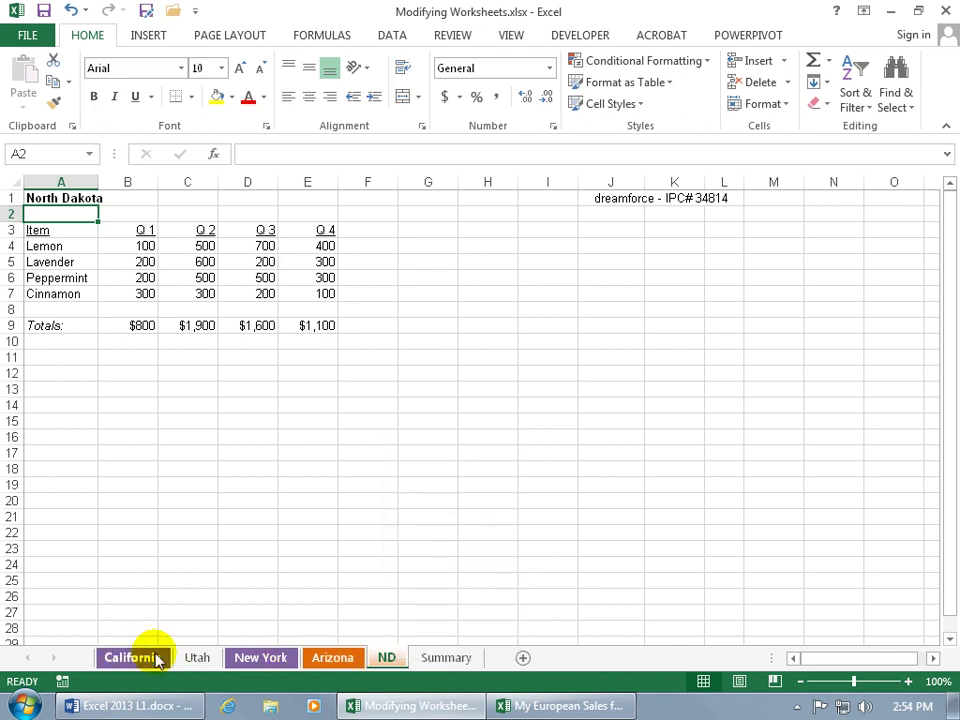
{"action": "left_click", "coordinate": [275, 659], "text": "shift"}
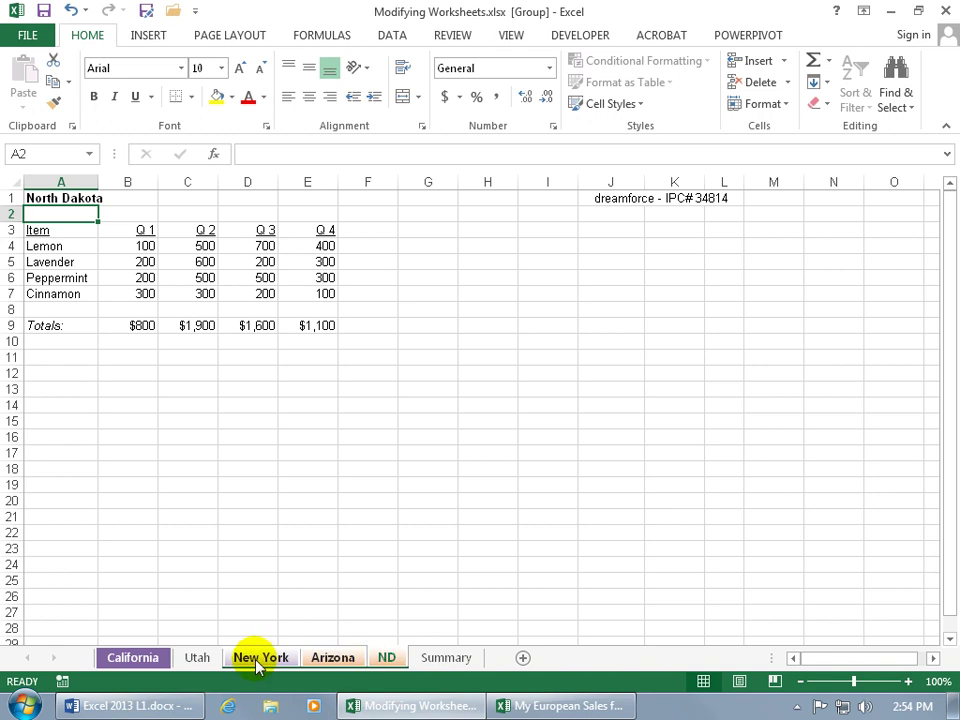
Step: Move the grouped sheets to the end of My European Sales for Essential Oils.xlsx and check the remaining sheets in Modifying Worksheets
{"action": "right_click", "coordinate": [327, 660]}
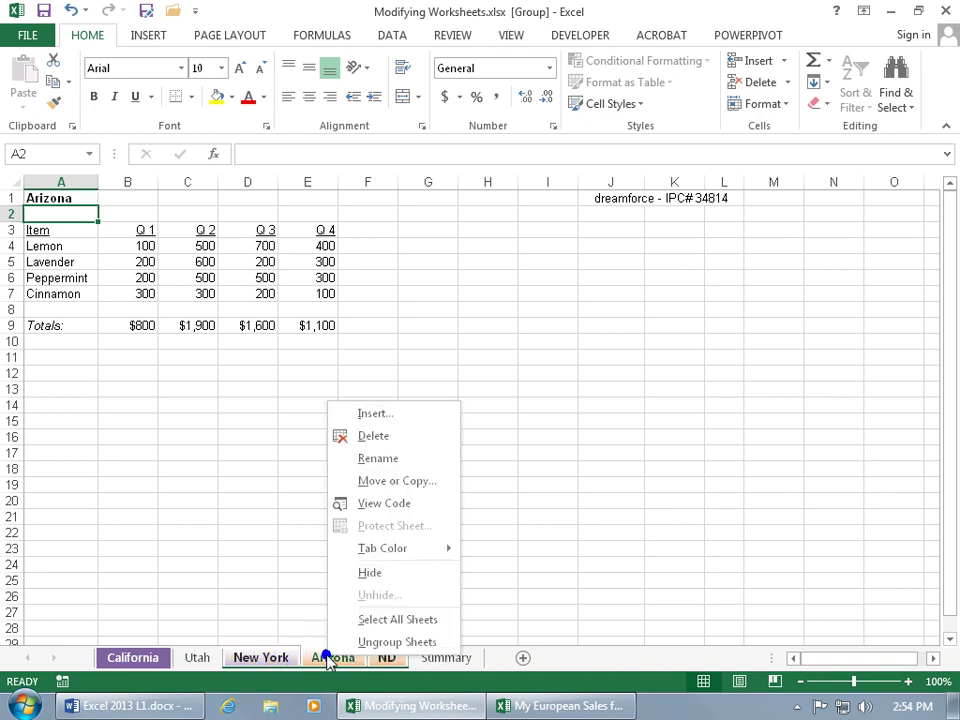
{"action": "left_click", "coordinate": [416, 482]}
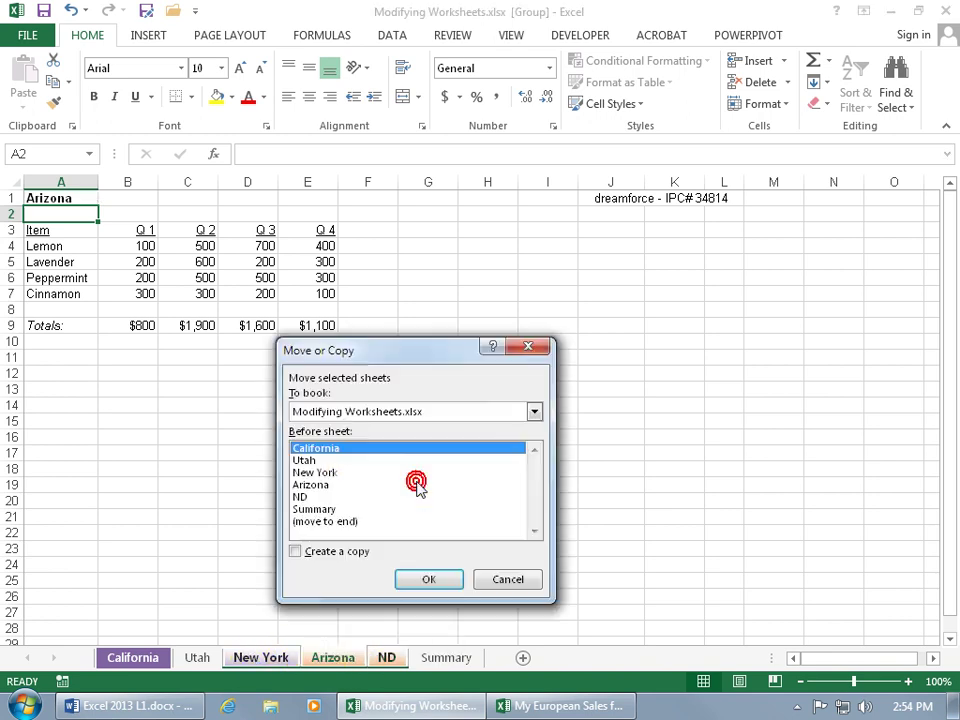
{"action": "left_click", "coordinate": [535, 413]}
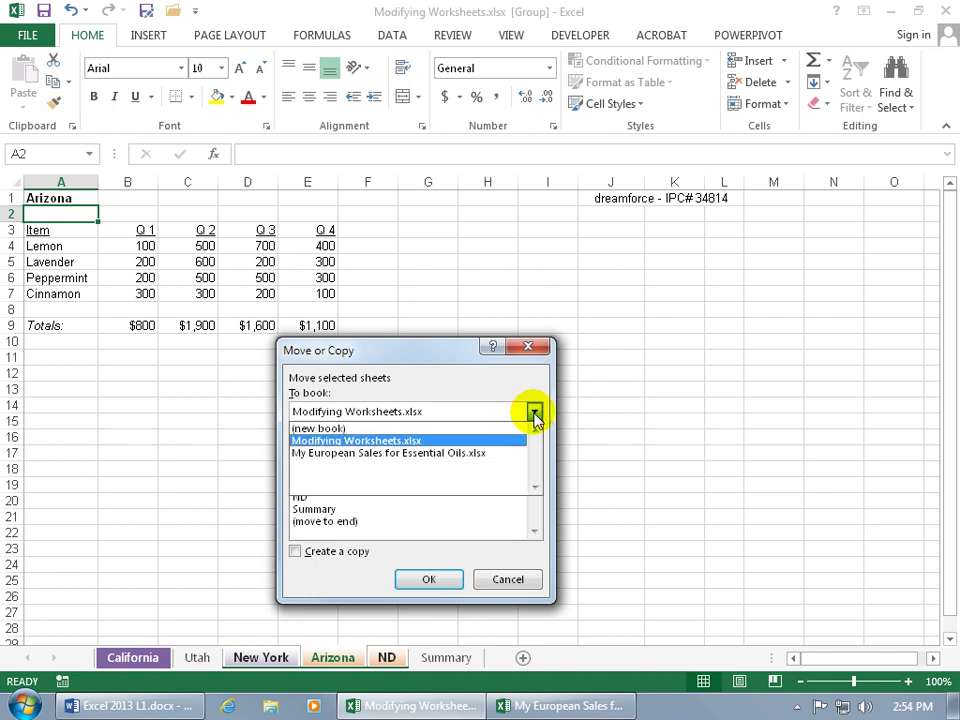
{"action": "left_click", "coordinate": [366, 455]}
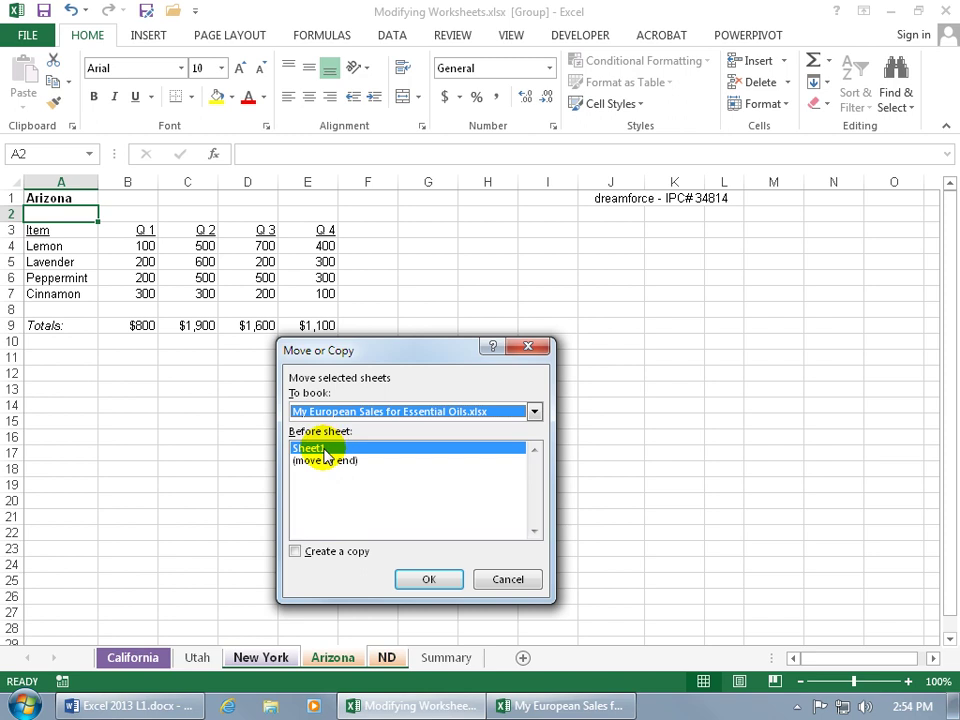
{"action": "left_click", "coordinate": [328, 462]}
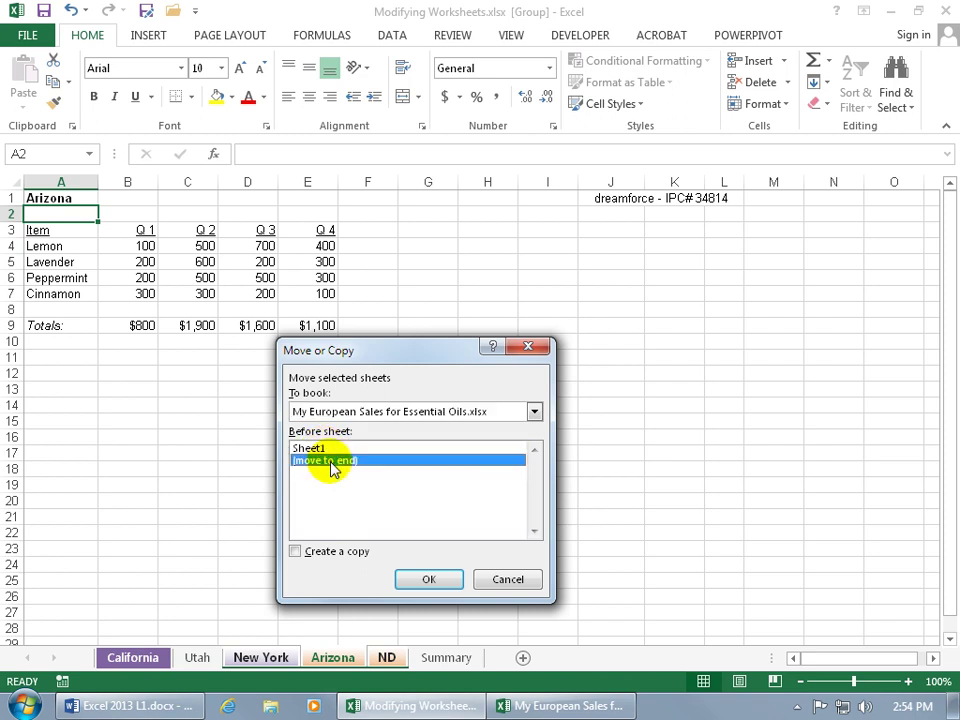
{"action": "left_click", "coordinate": [428, 579]}
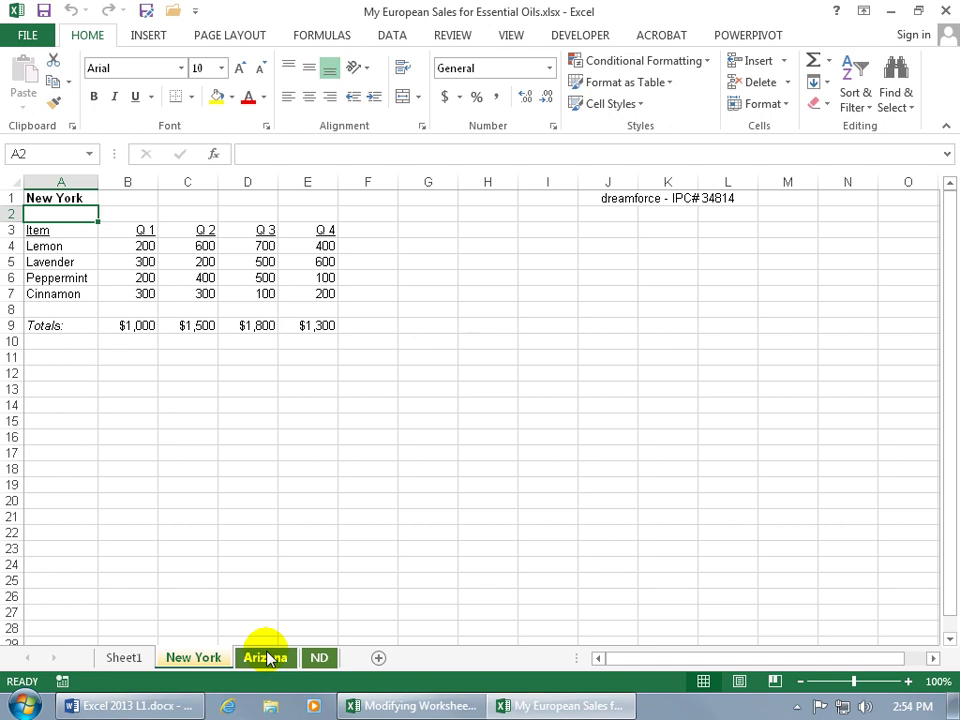
{"action": "left_click", "coordinate": [390, 708]}
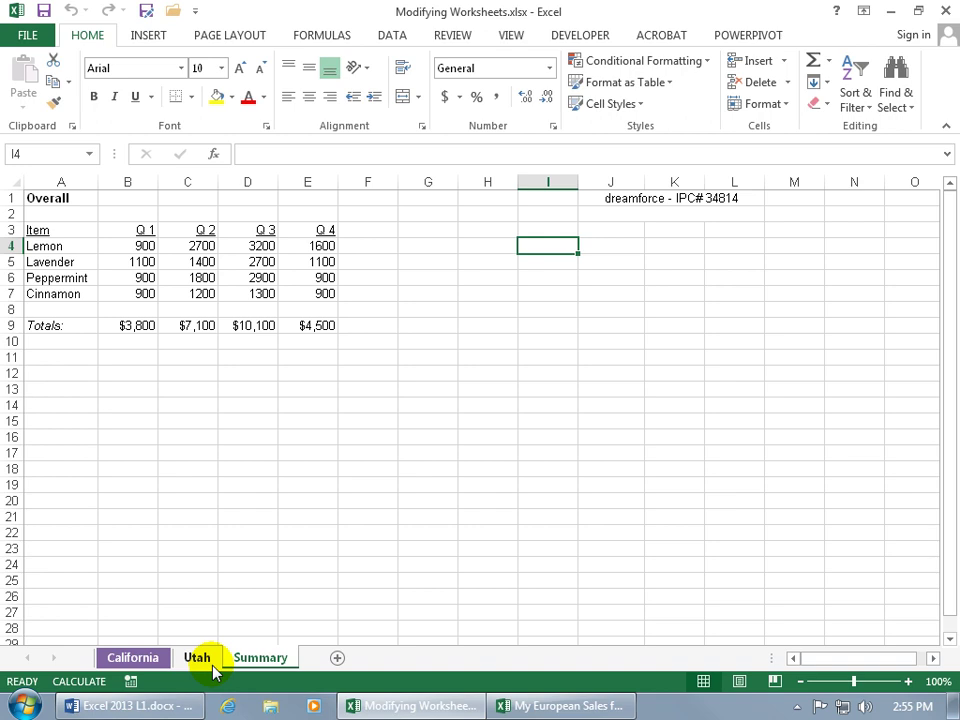
Step: In My European Sales for Essential Oils, group New York through ND and copy them into Modifying Worksheets.xlsx before California
{"action": "left_click", "coordinate": [512, 707]}
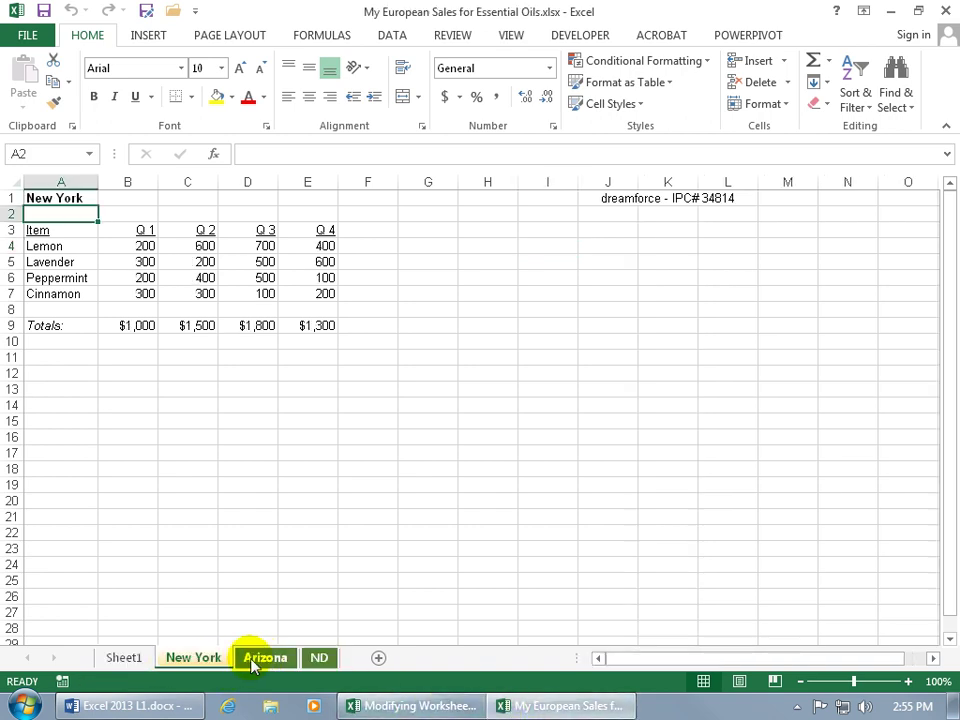
{"action": "left_click", "coordinate": [315, 660], "text": "shift"}
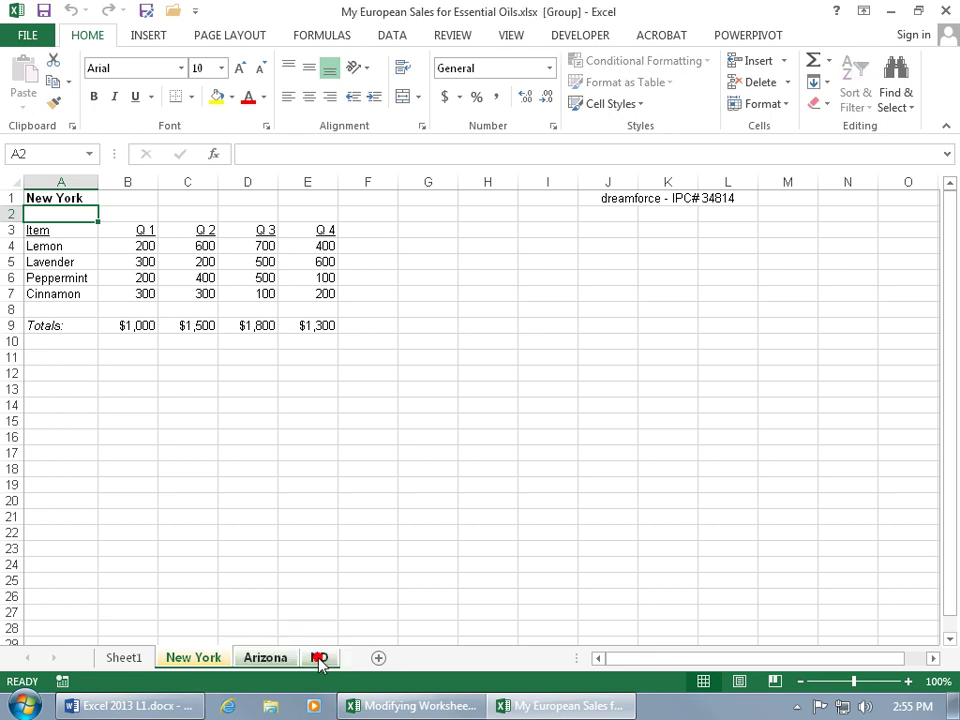
{"action": "right_click", "coordinate": [265, 657]}
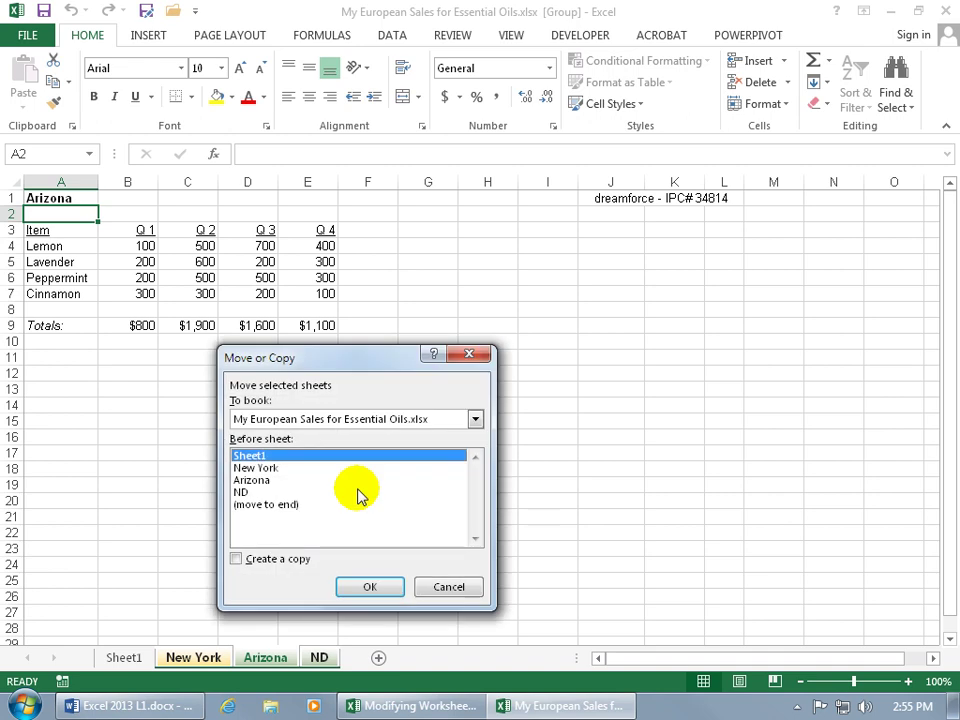
{"action": "left_click", "coordinate": [475, 419]}
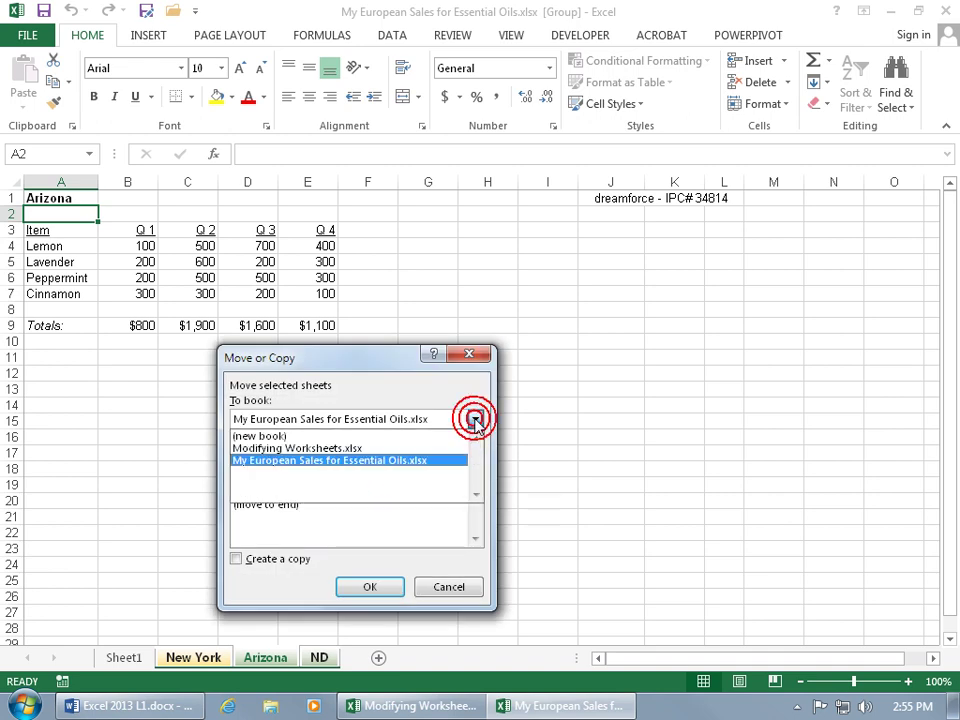
{"action": "left_click", "coordinate": [376, 449]}
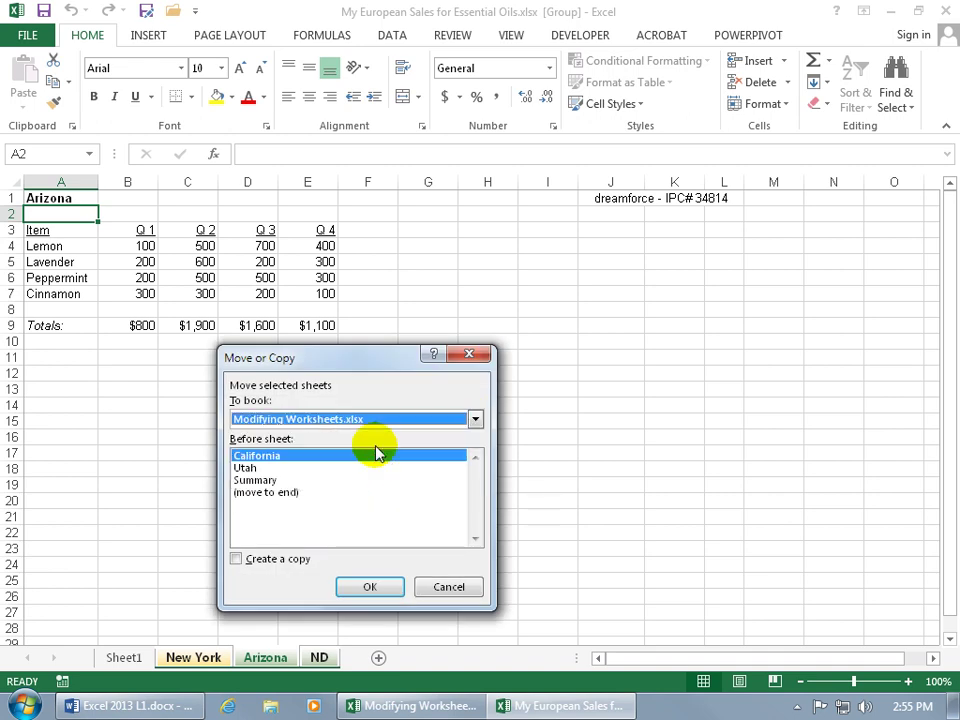
{"action": "left_click", "coordinate": [275, 560]}
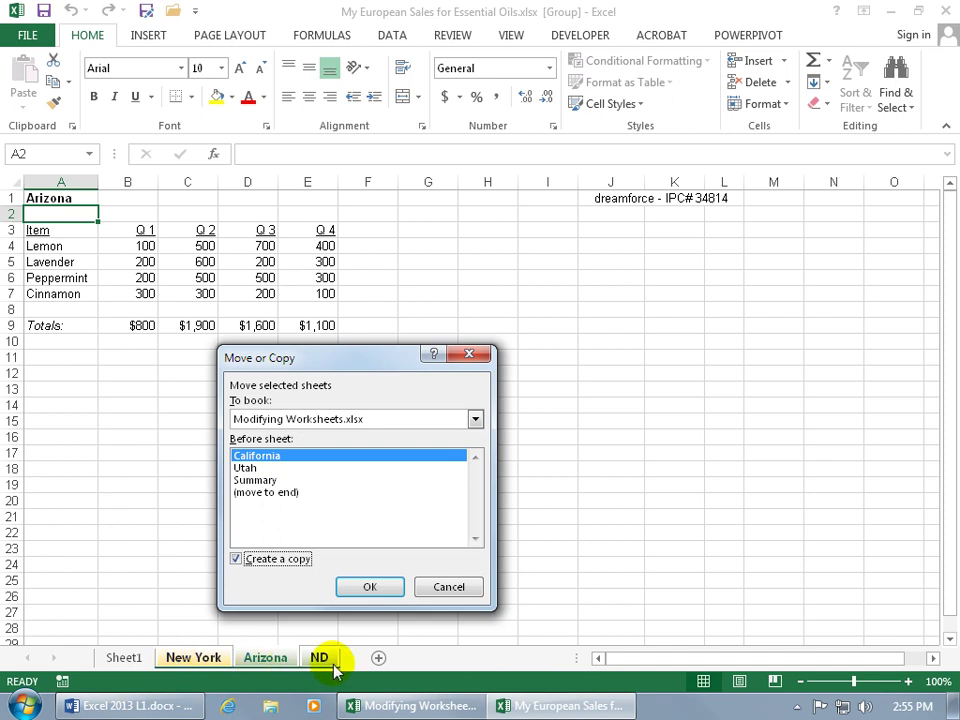
{"action": "left_click", "coordinate": [384, 588]}
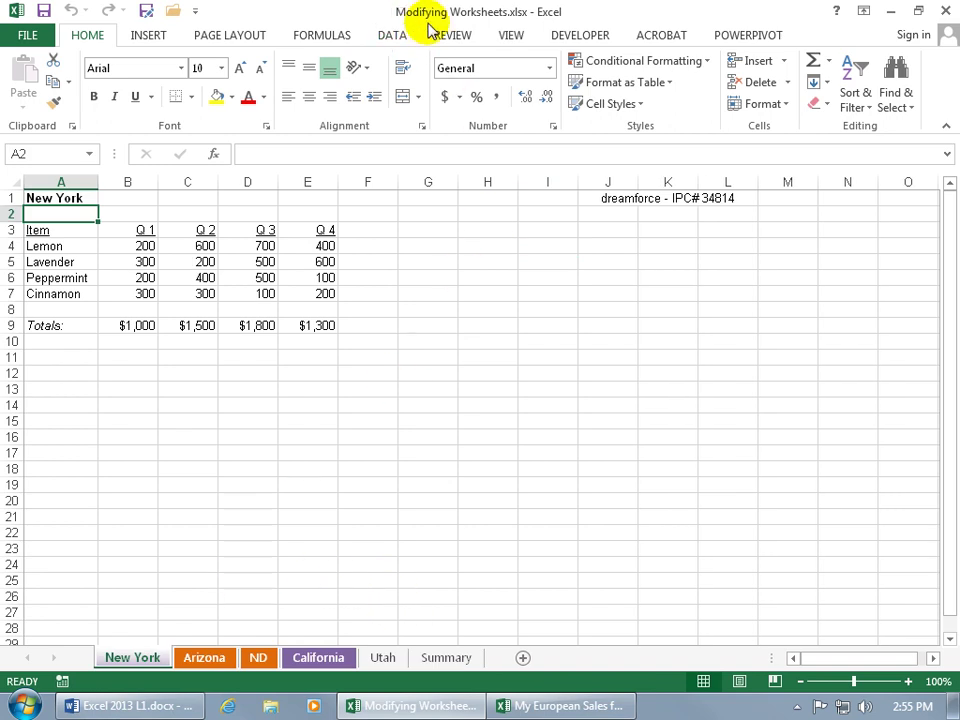
Step: Return to My European Sales for Essential Oils and rename the New York sheet Italy
{"action": "left_click", "coordinate": [548, 706]}
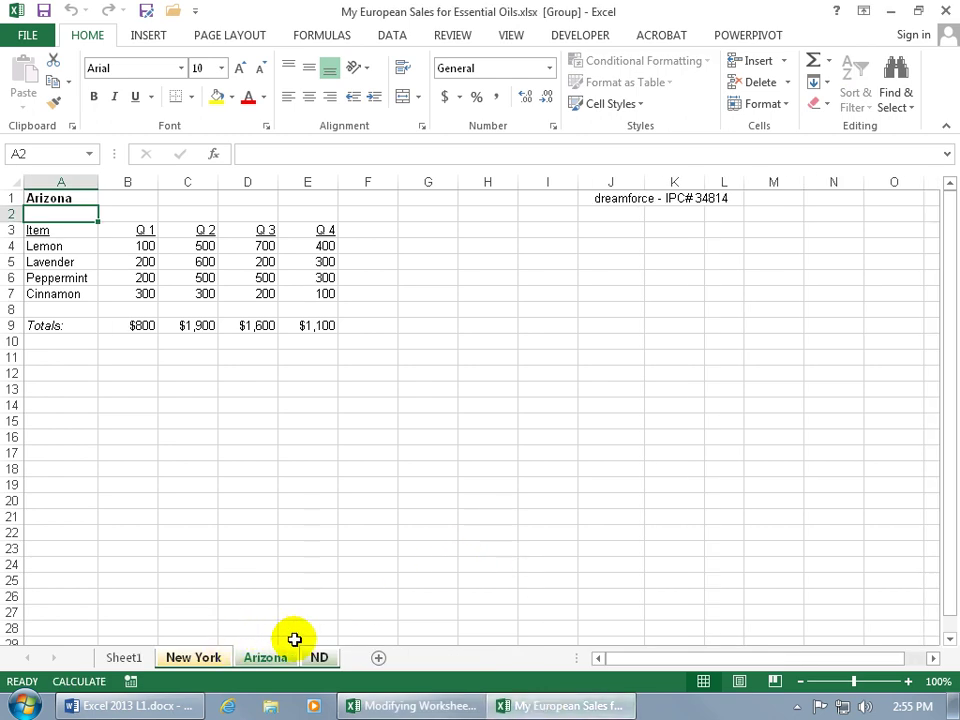
{"action": "left_click", "coordinate": [207, 657]}
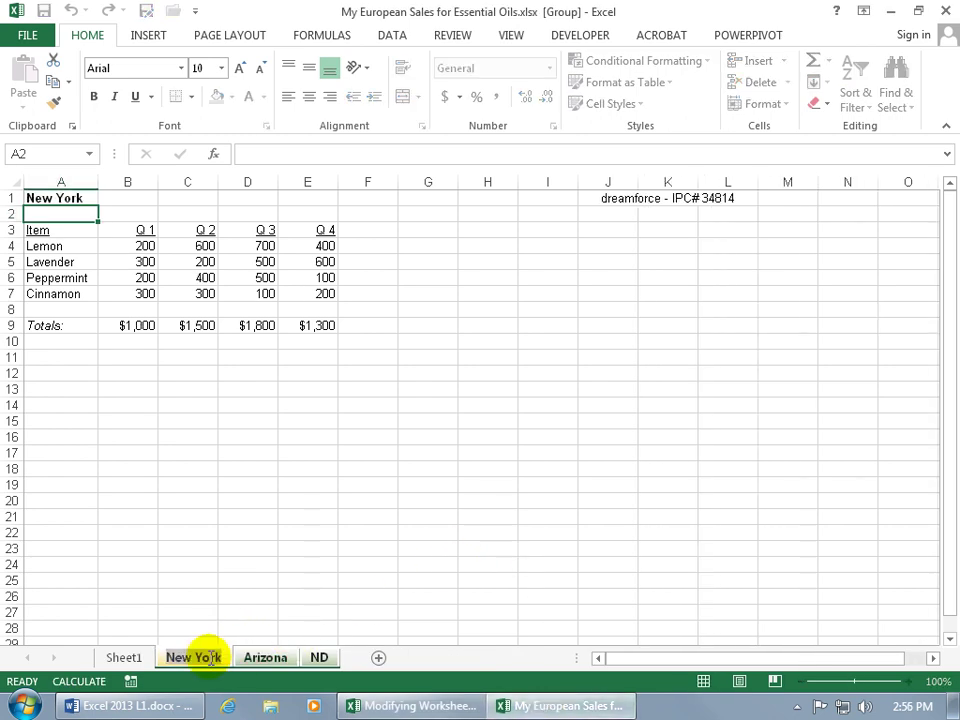
{"action": "double_click", "coordinate": [207, 657]}
{"action": "type", "text": "Italy"}
{"action": "key", "text": "Return"}
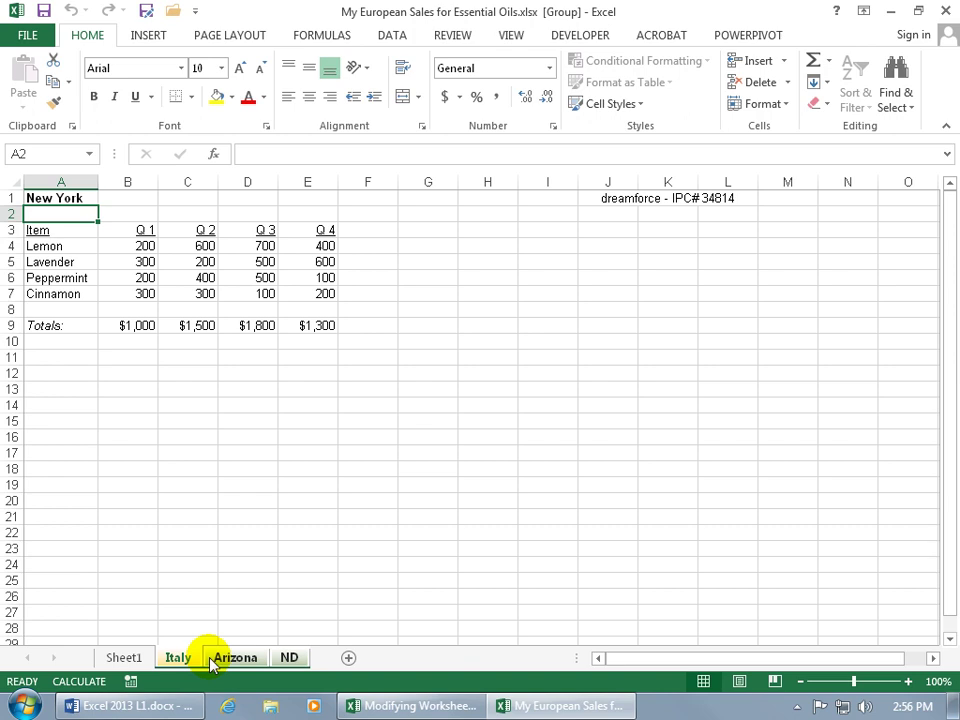
Step: Switch to Modifying Worksheets and create a copy of the New York sheet in a new book
{"action": "left_click", "coordinate": [440, 703]}
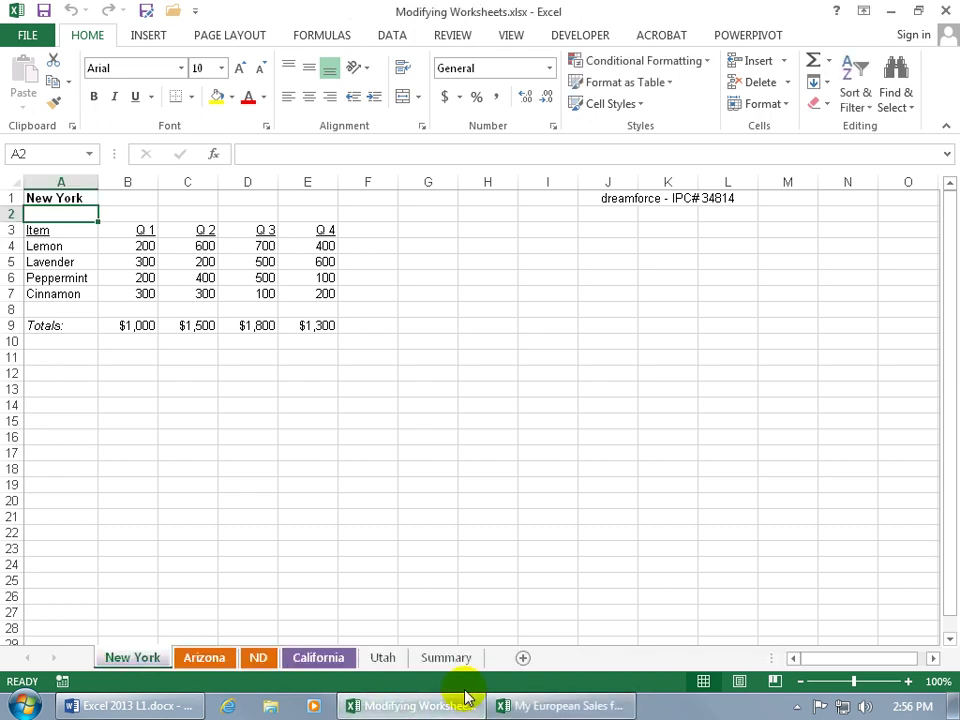
{"action": "right_click", "coordinate": [138, 657]}
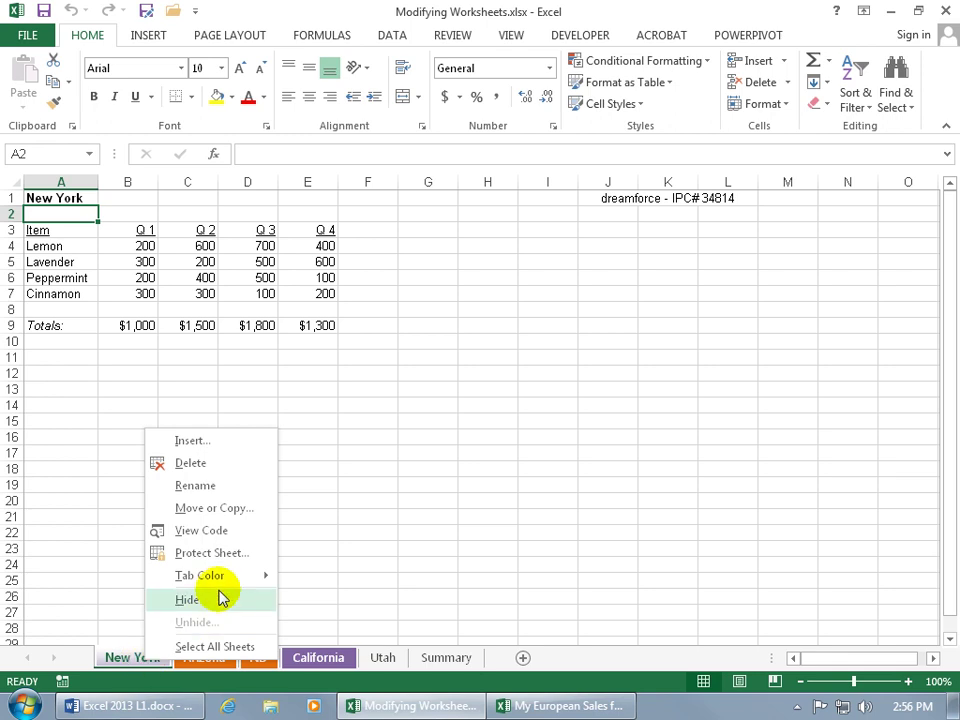
{"action": "left_click", "coordinate": [248, 518]}
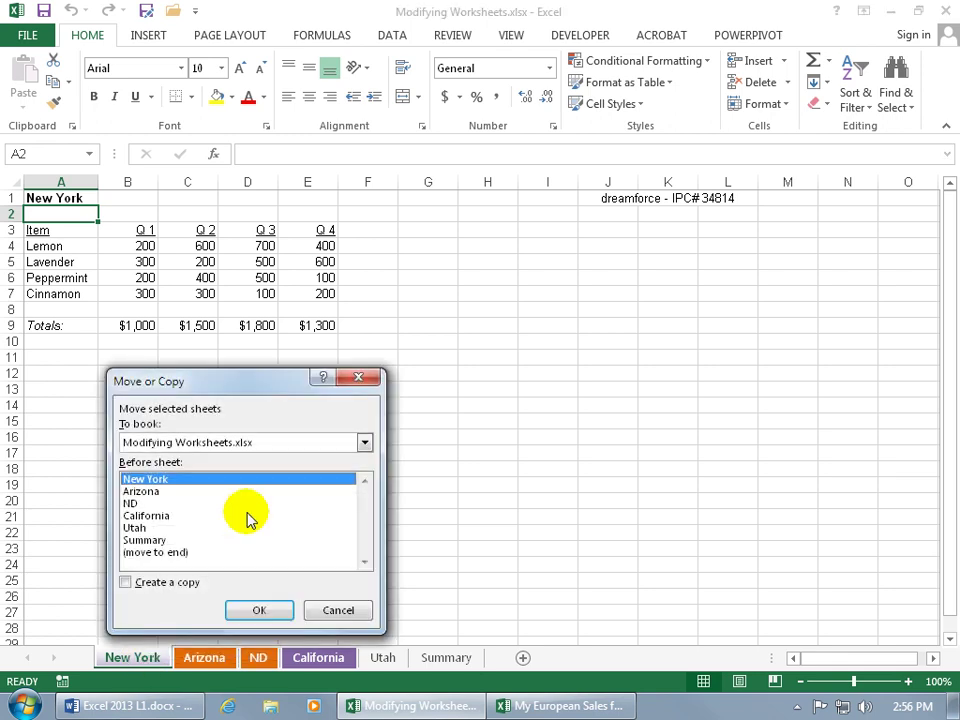
{"action": "left_click", "coordinate": [362, 442]}
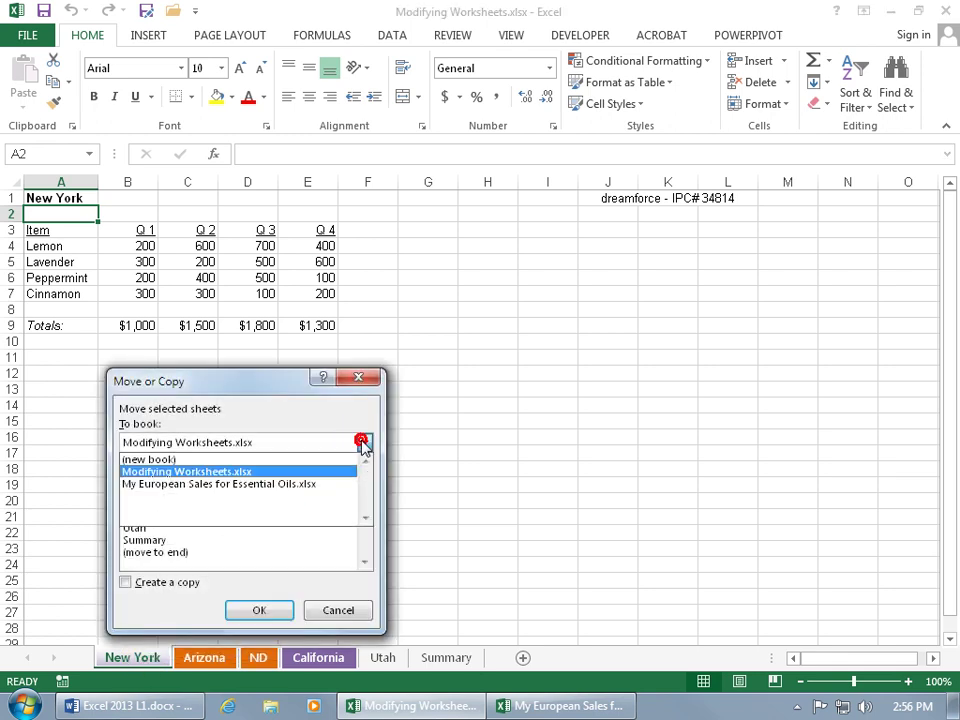
{"action": "left_click", "coordinate": [158, 458]}
{"action": "left_click", "coordinate": [126, 582]}
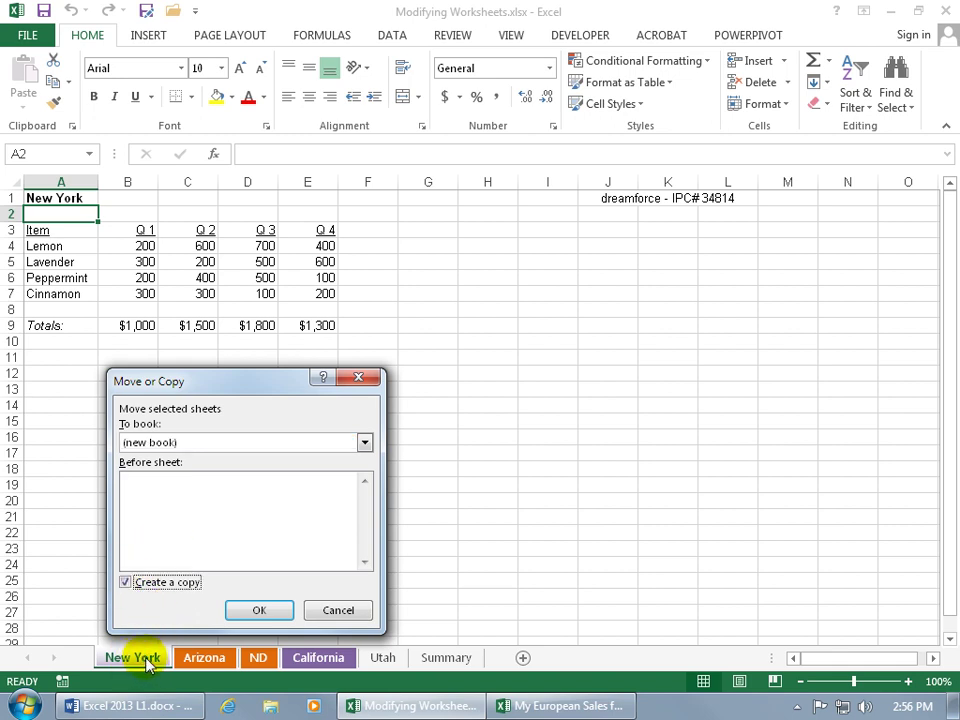
{"action": "left_click", "coordinate": [259, 612]}
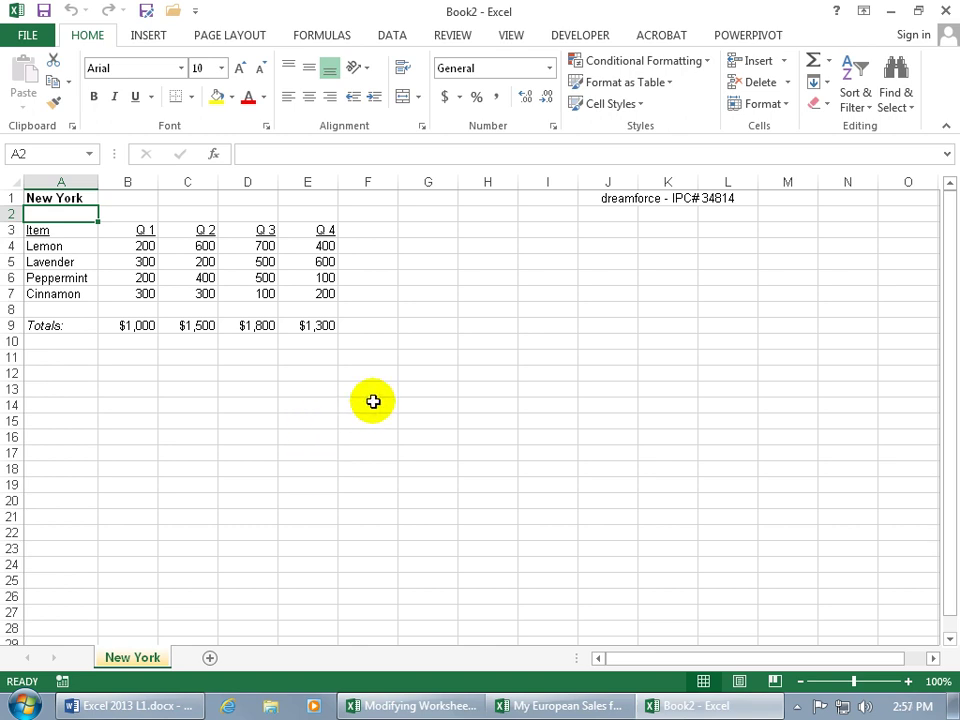
Step: Back in Modifying Worksheets, shrink the sheet tab area to about three tabs and scroll through to the last sheet and back to the first
{"action": "left_click", "coordinate": [420, 706]}
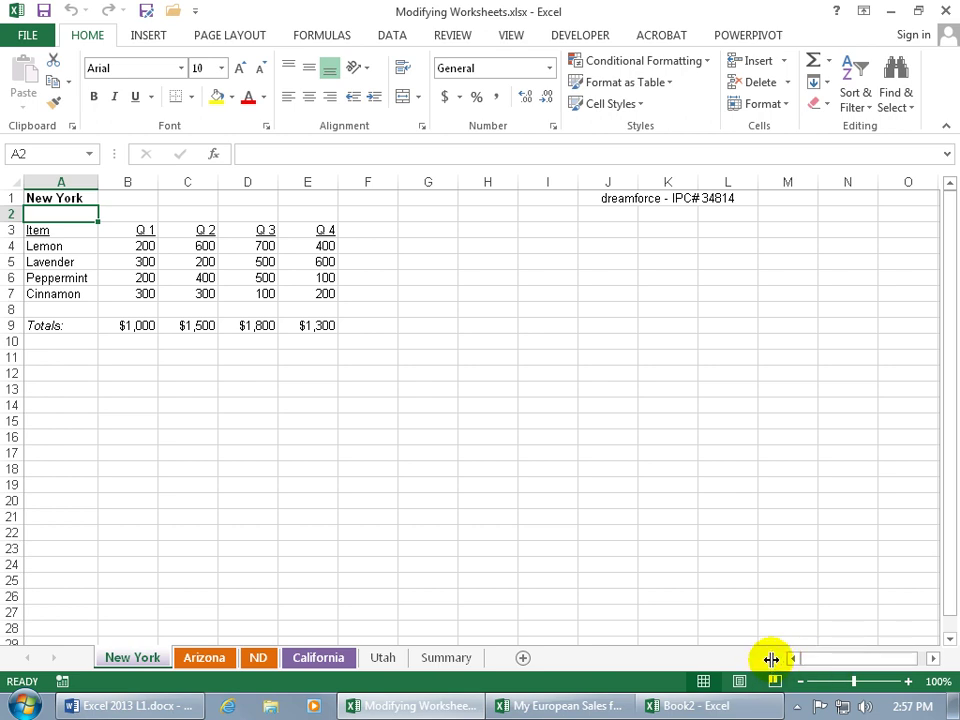
{"action": "left_click_drag", "start_coordinate": [771, 658], "coordinate": [345, 658]}
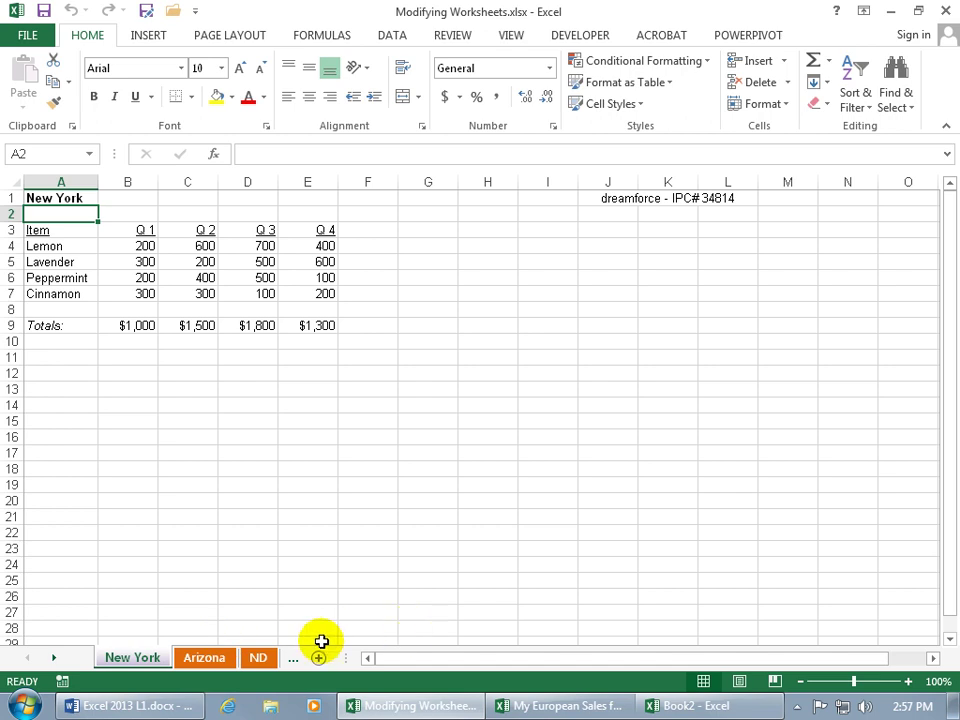
{"action": "left_click", "coordinate": [53, 658]}
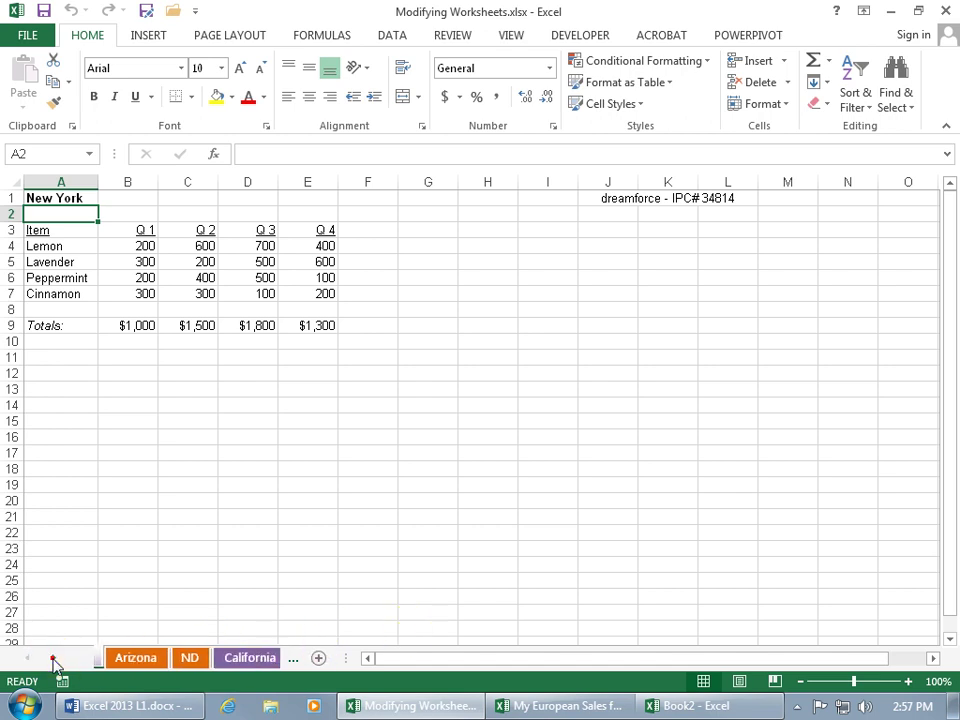
{"action": "left_click", "coordinate": [53, 658]}
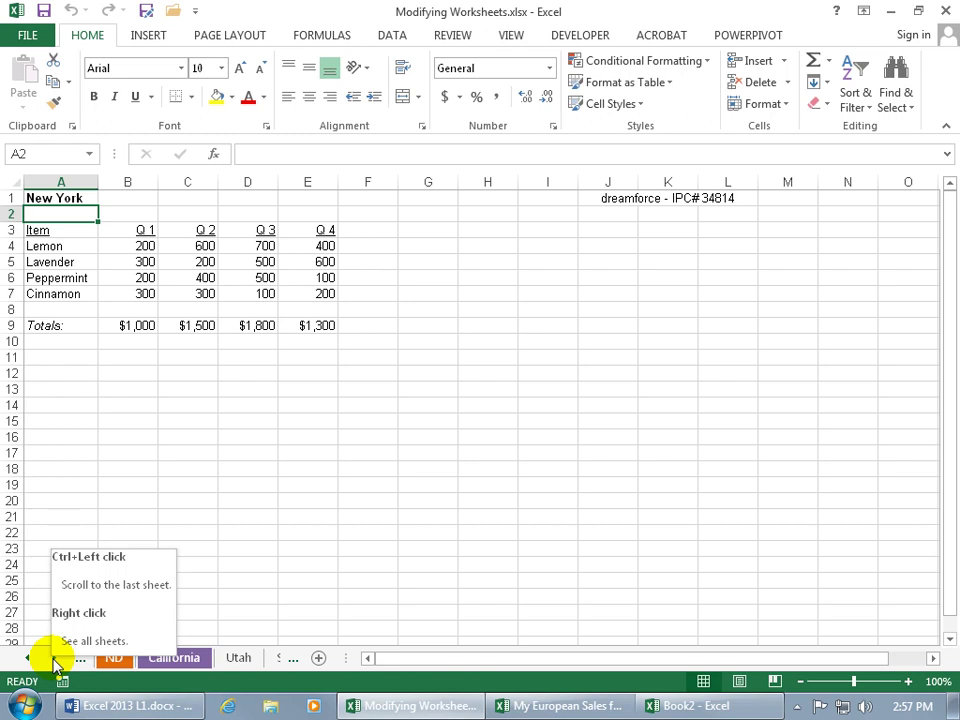
{"action": "left_click", "coordinate": [56, 660]}
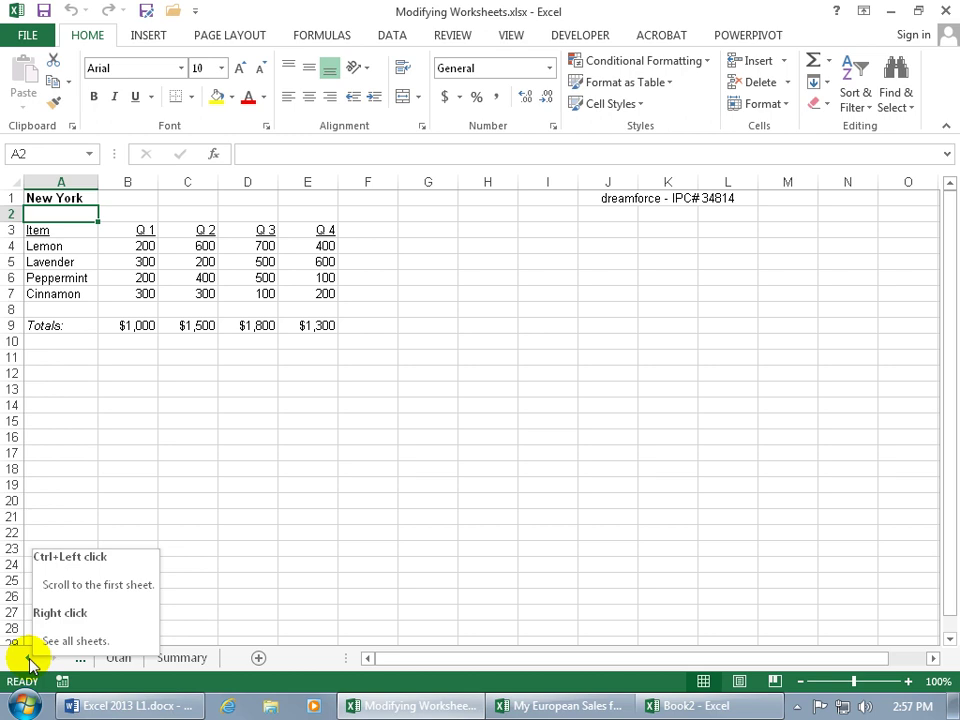
{"action": "left_click", "coordinate": [30, 660]}
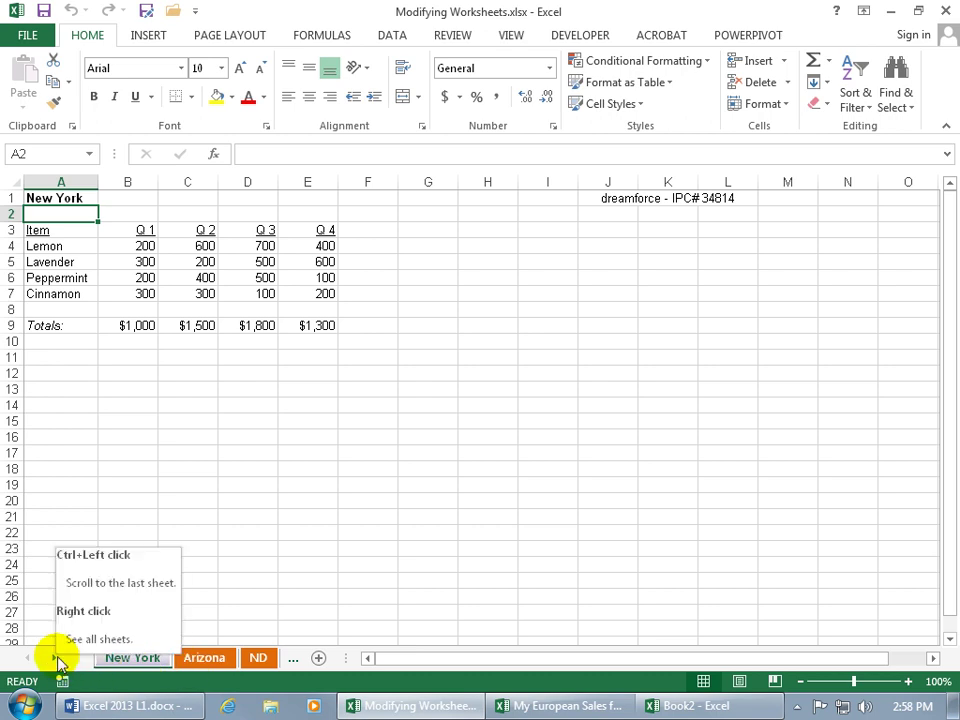
Step: Open the list of all sheets and activate California
{"action": "right_click", "coordinate": [59, 662]}
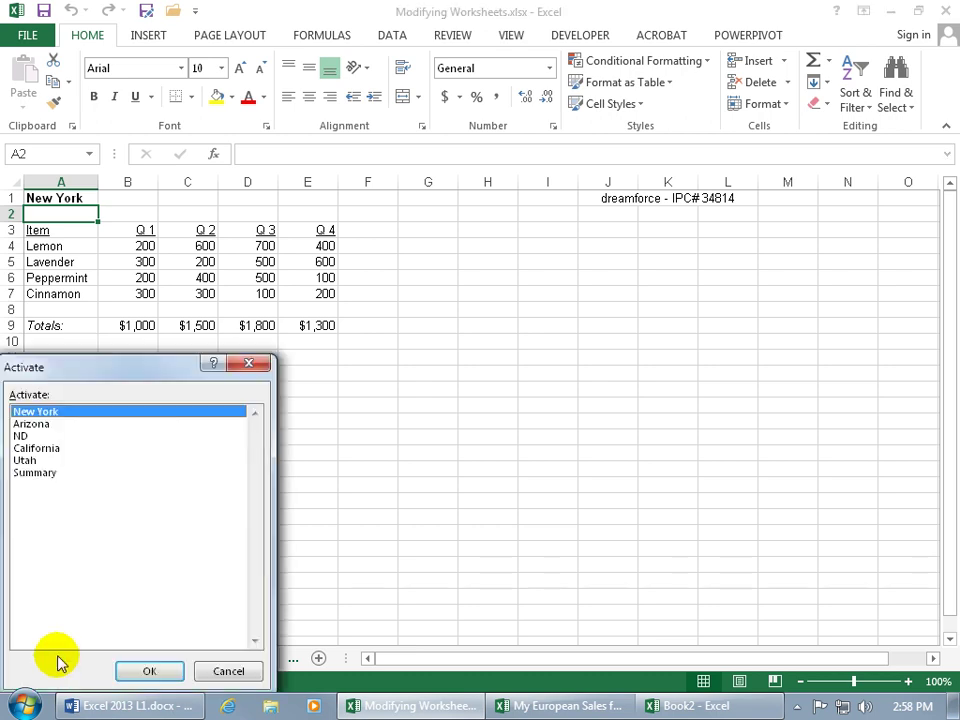
{"action": "left_click", "coordinate": [52, 455]}
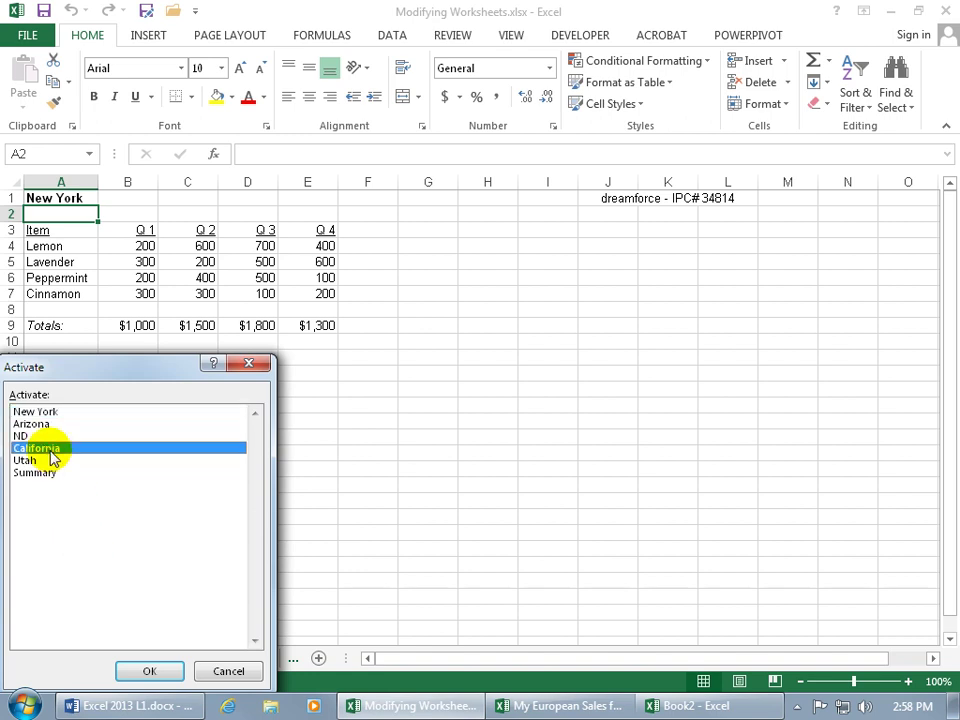
{"action": "left_click", "coordinate": [149, 671]}
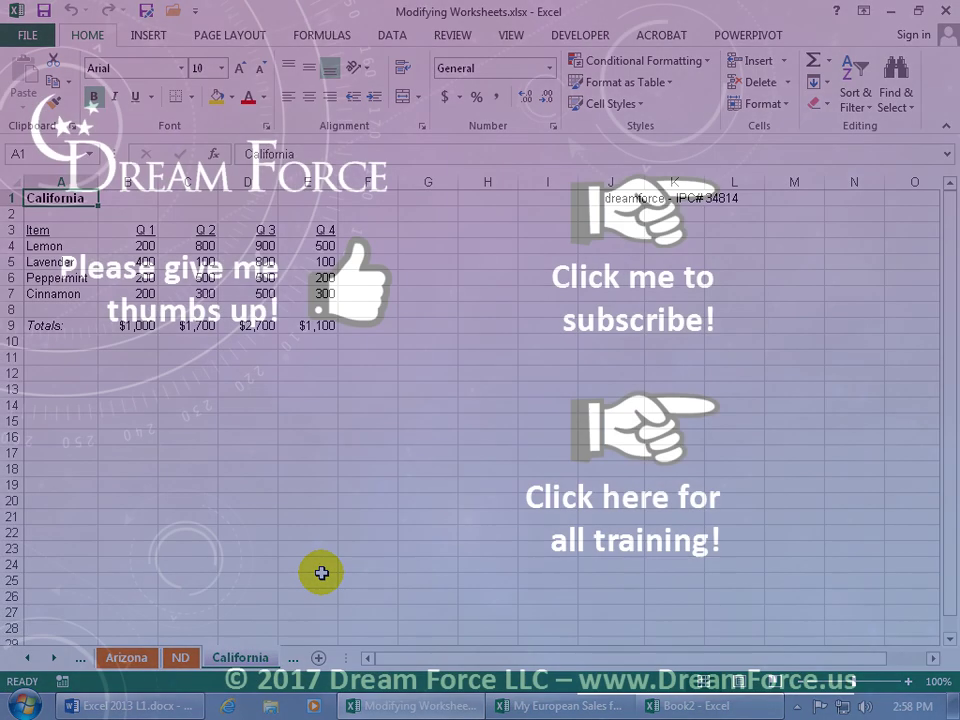